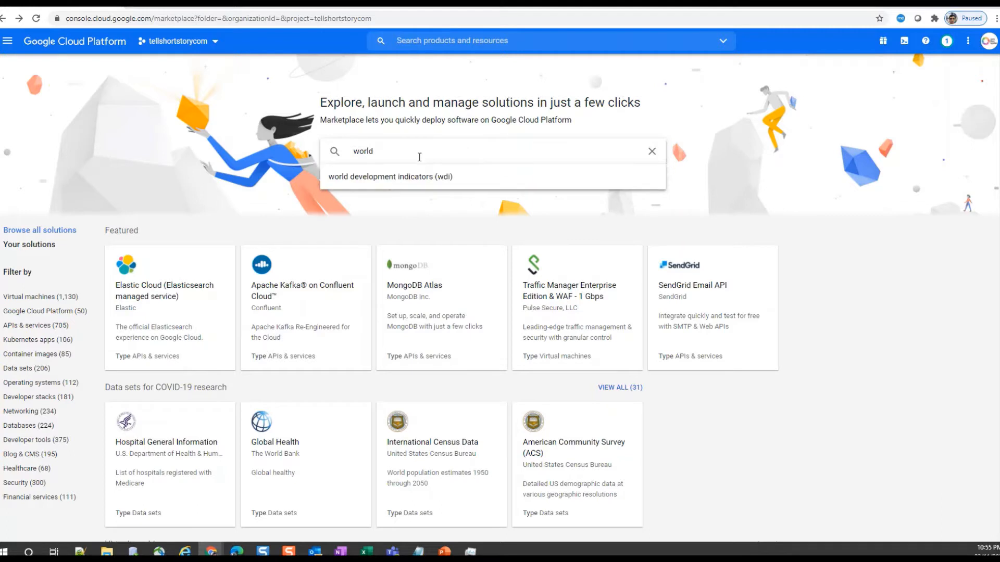
- Search the Marketplace for "wordpress bit" and open the WordPress Certified by Bitnami and Automattic solution
text(d)
key(BackSpace)
text(r)
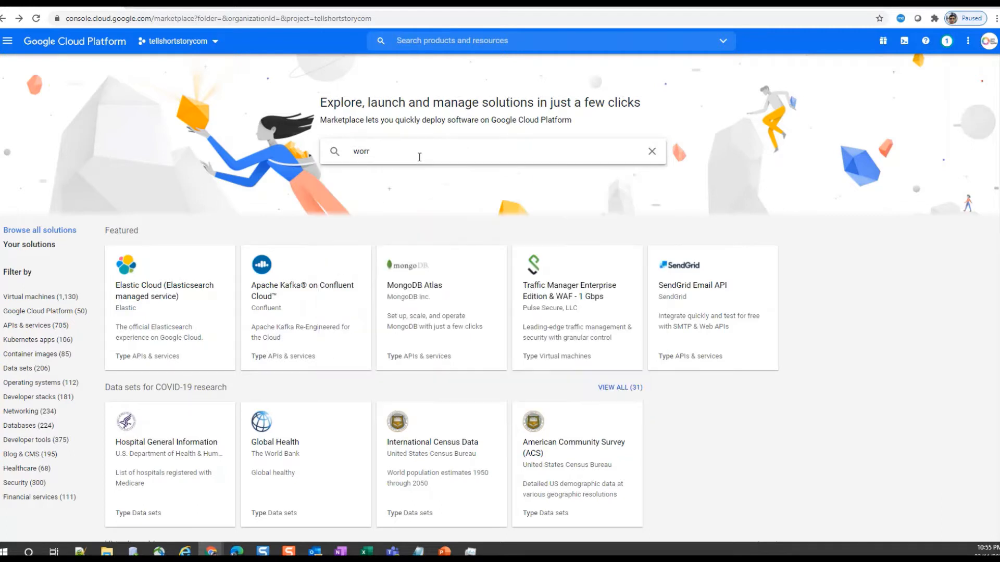
text(dpress bit)
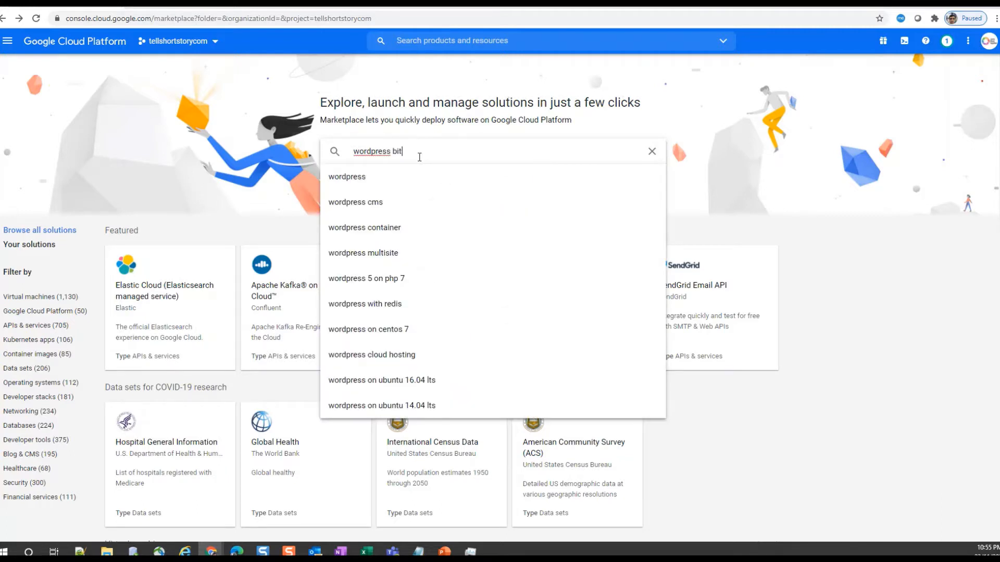
key(Return)
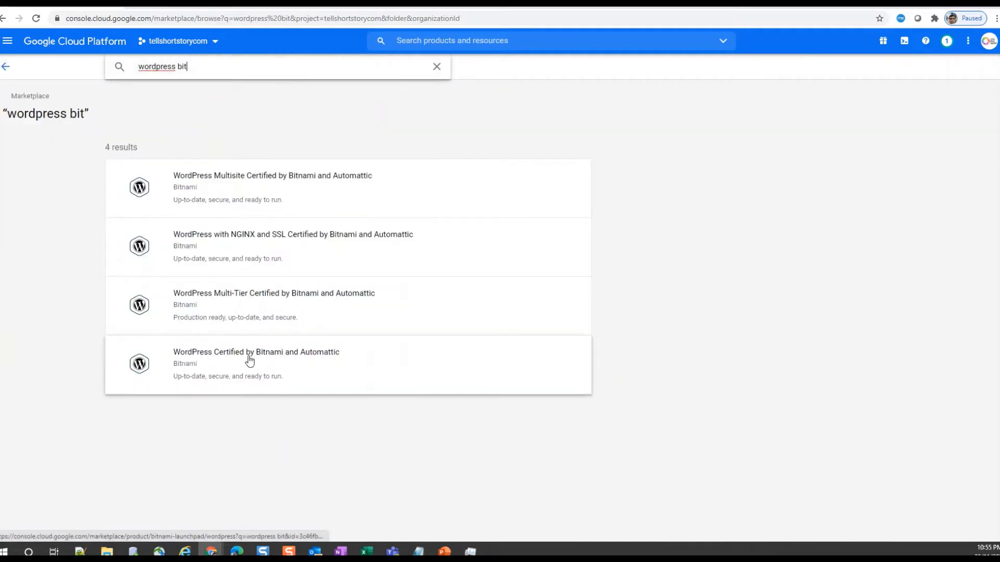
click(250, 360)
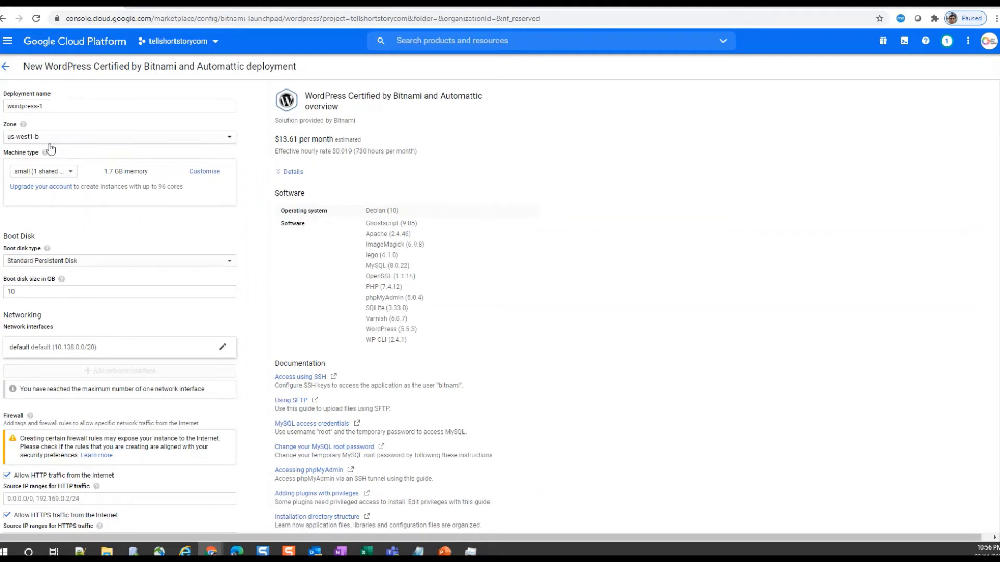
- Set the deployment's zone to australia-southeast1-b and its machine type to small (1 shared vCPU)
click(66, 177)
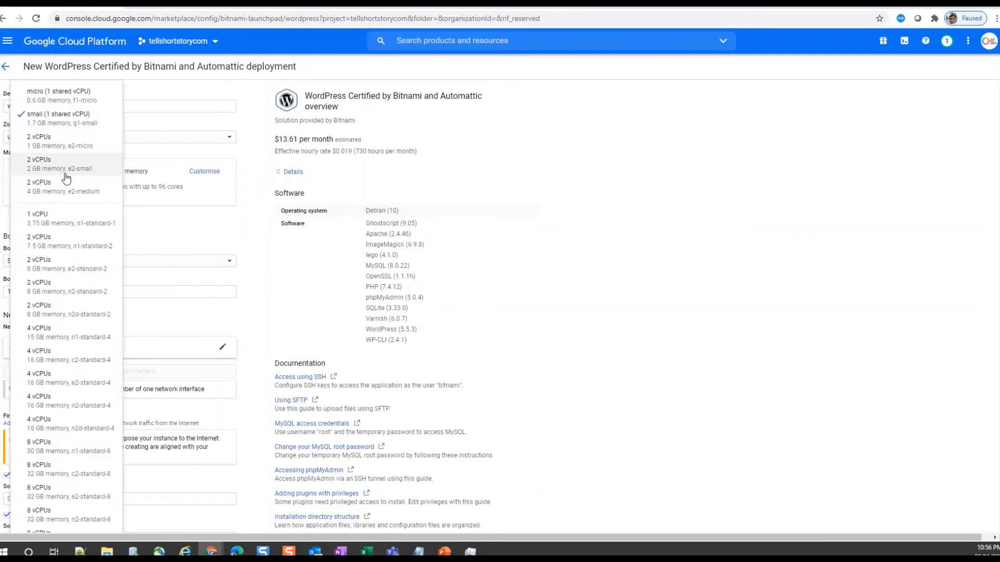
click(61, 101)
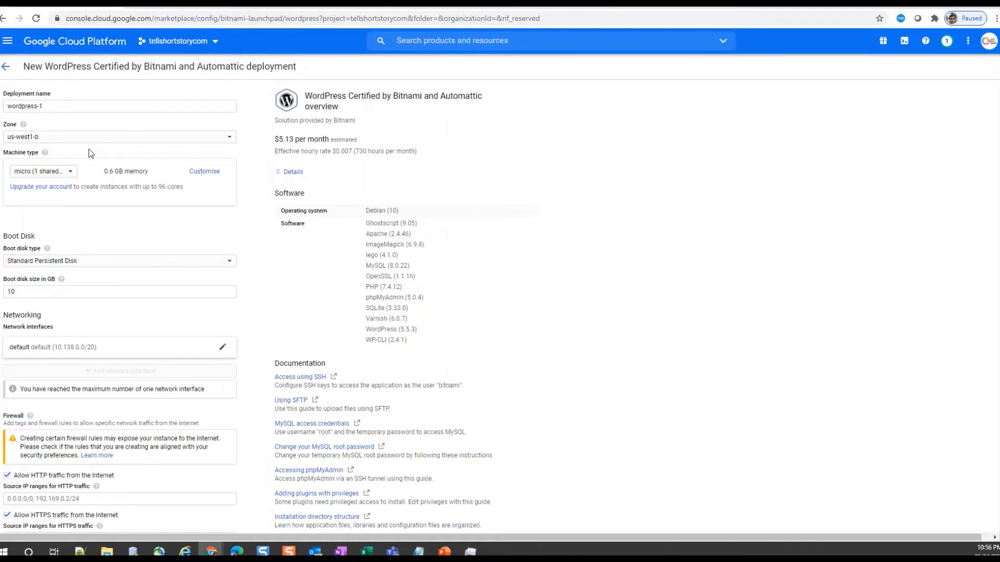
click(129, 140)
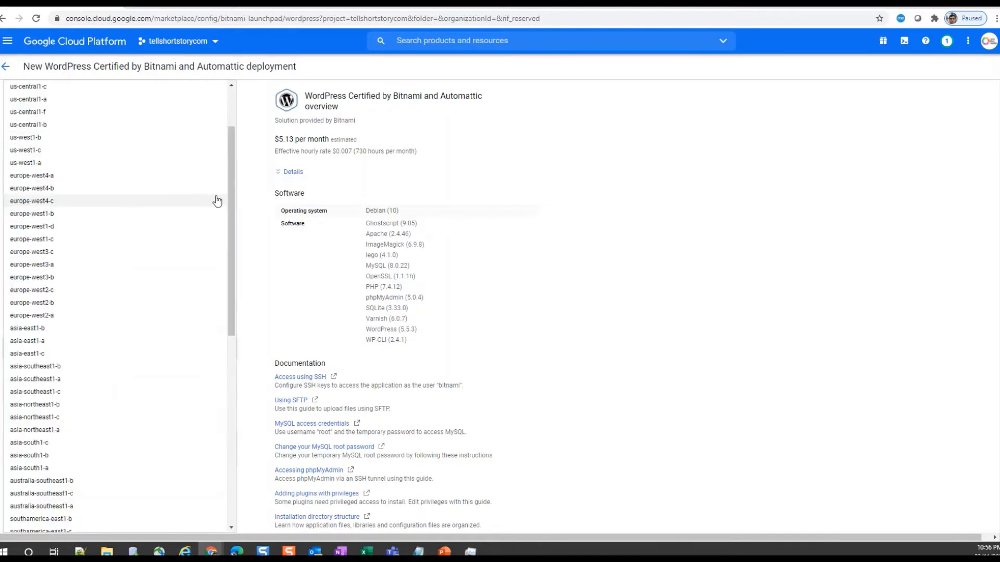
click(83, 481)
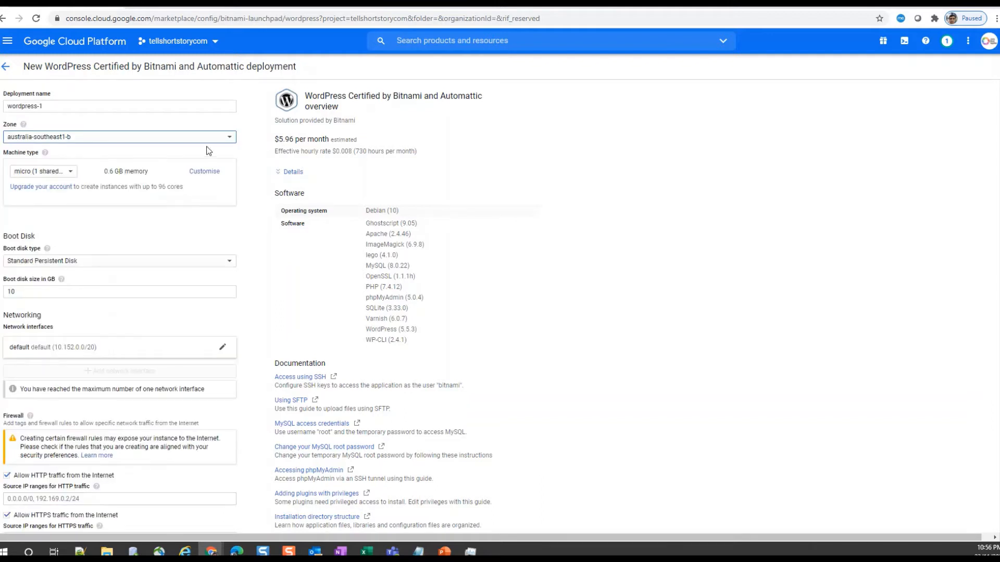
click(52, 175)
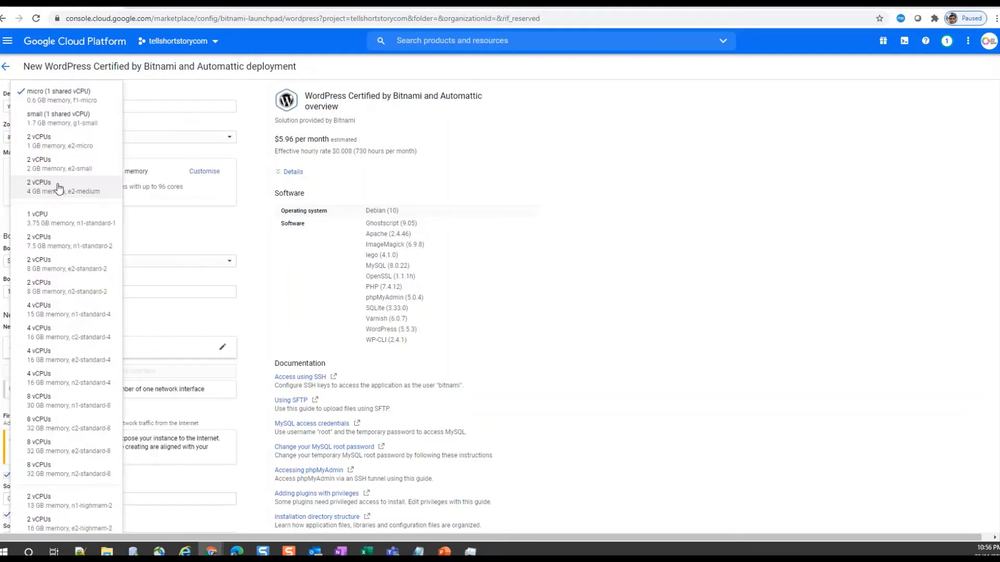
click(59, 124)
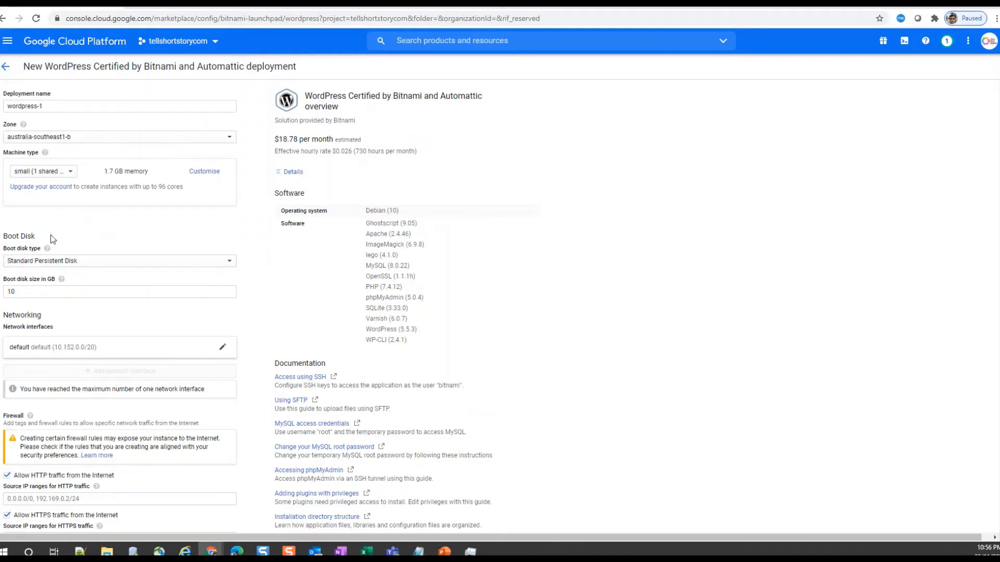
- Set the boot disk type to SSD Persistent Disk and deploy the WordPress solution
click(176, 266)
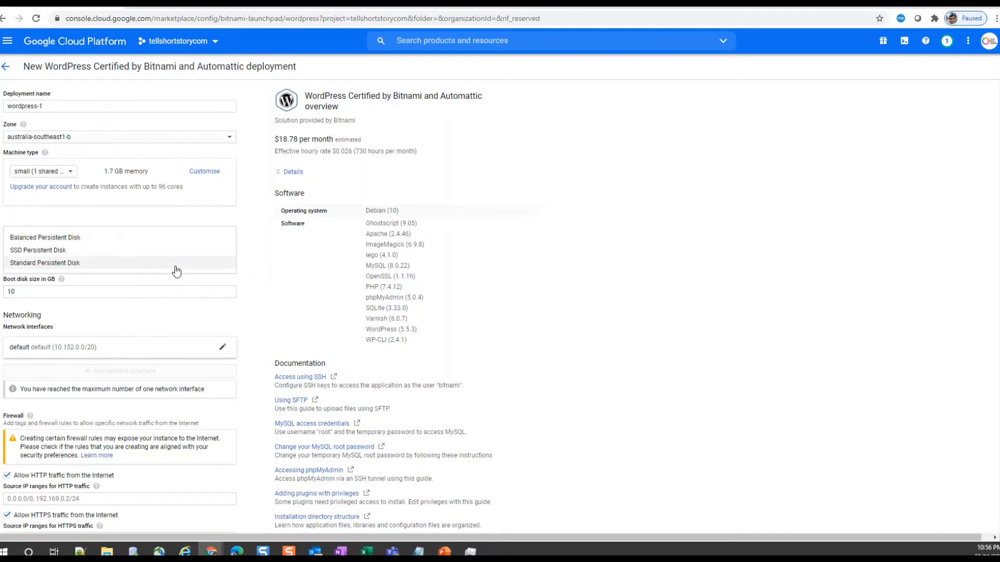
click(137, 256)
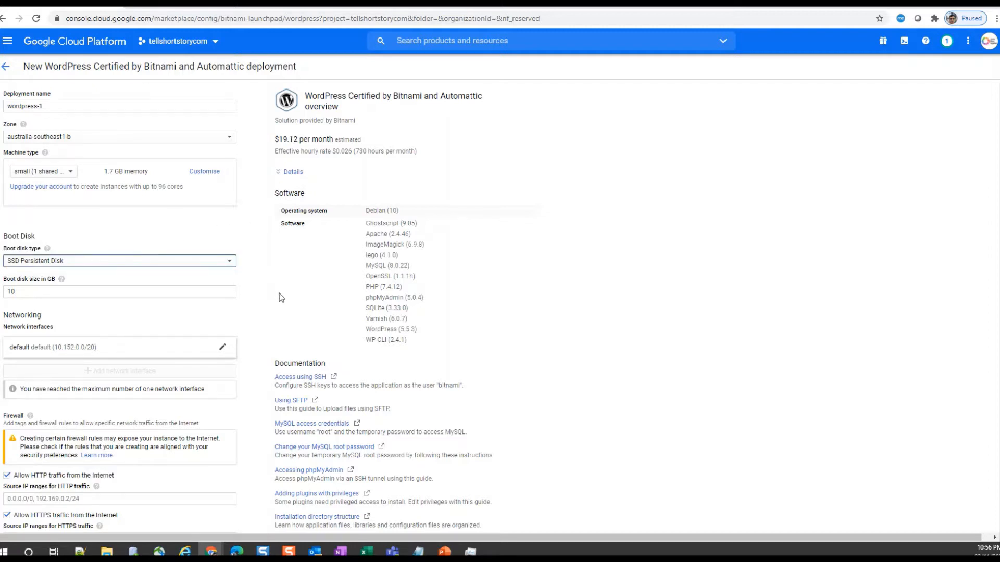
scroll(293, 345, down, 2)
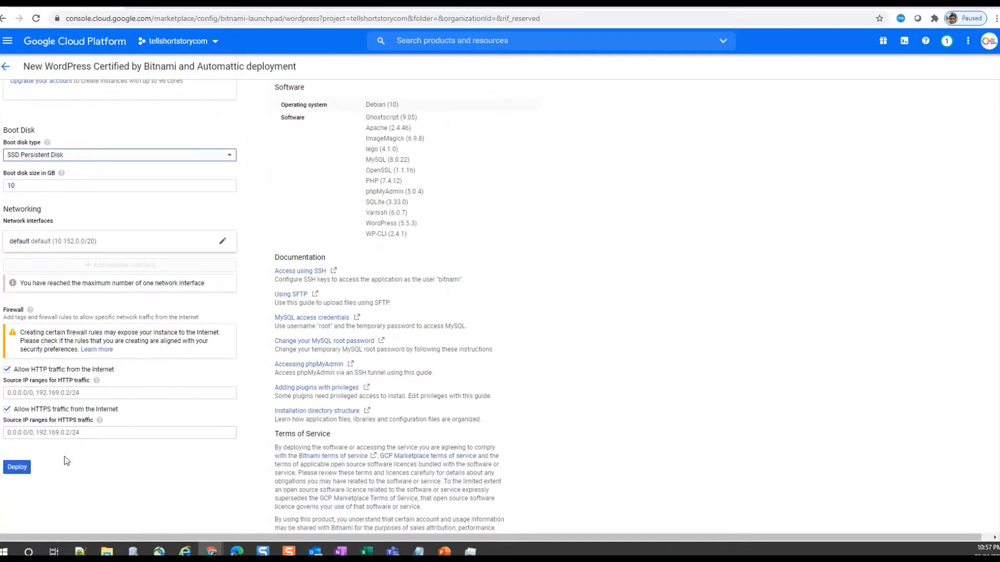
click(16, 468)
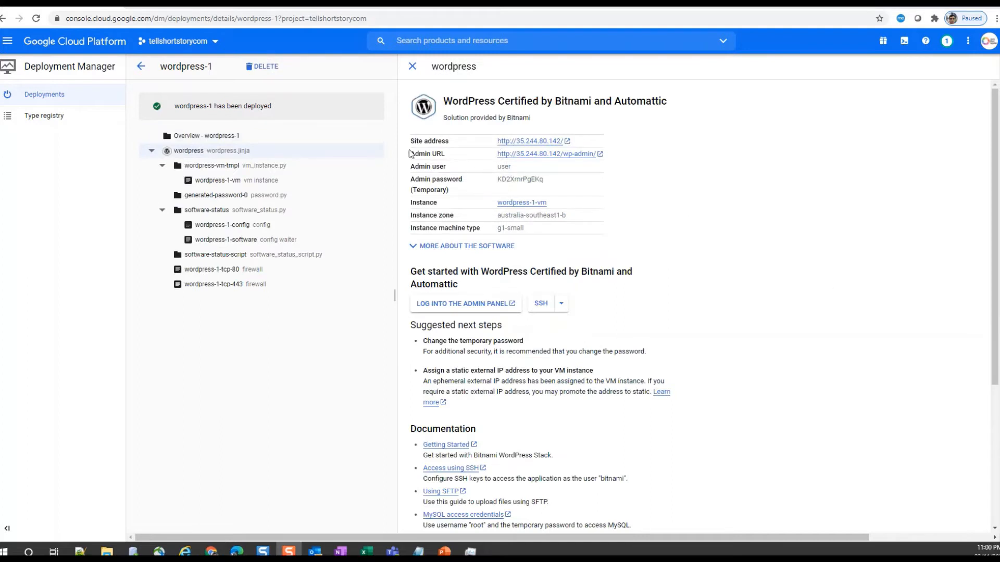
- Open the deployed WordPress site from its site address and copy its IP address
click(531, 142)
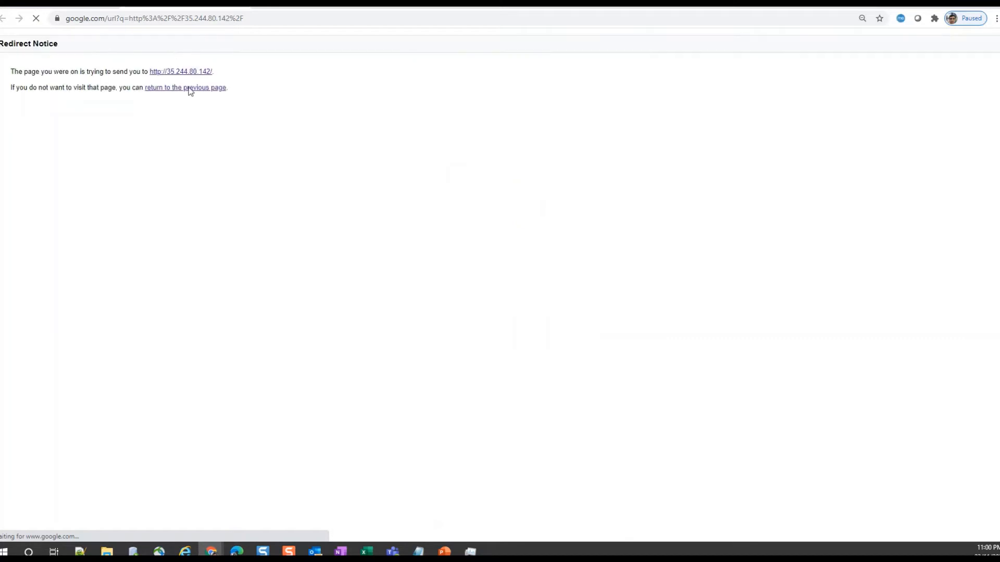
click(174, 73)
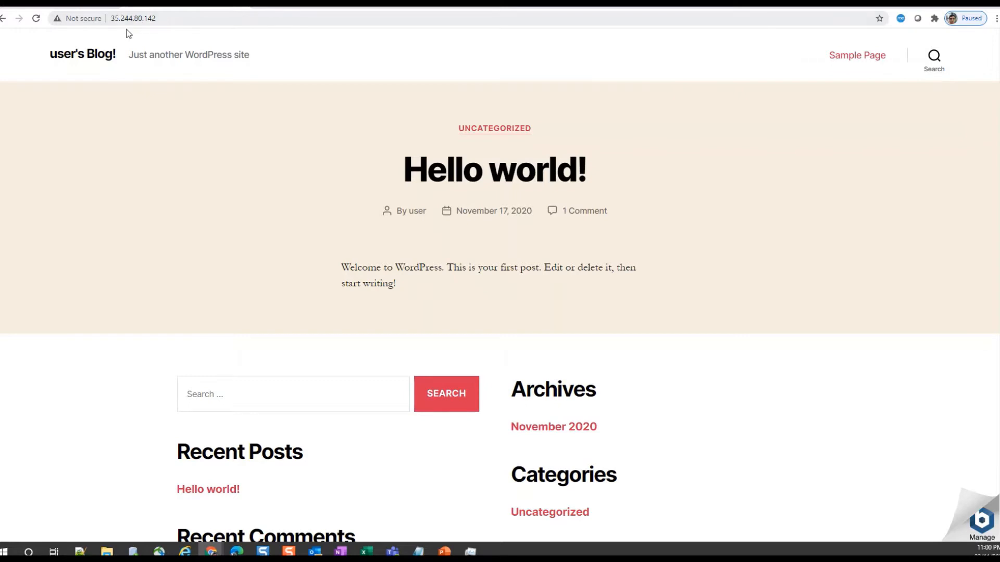
click(177, 21)
key(ctrl+c)
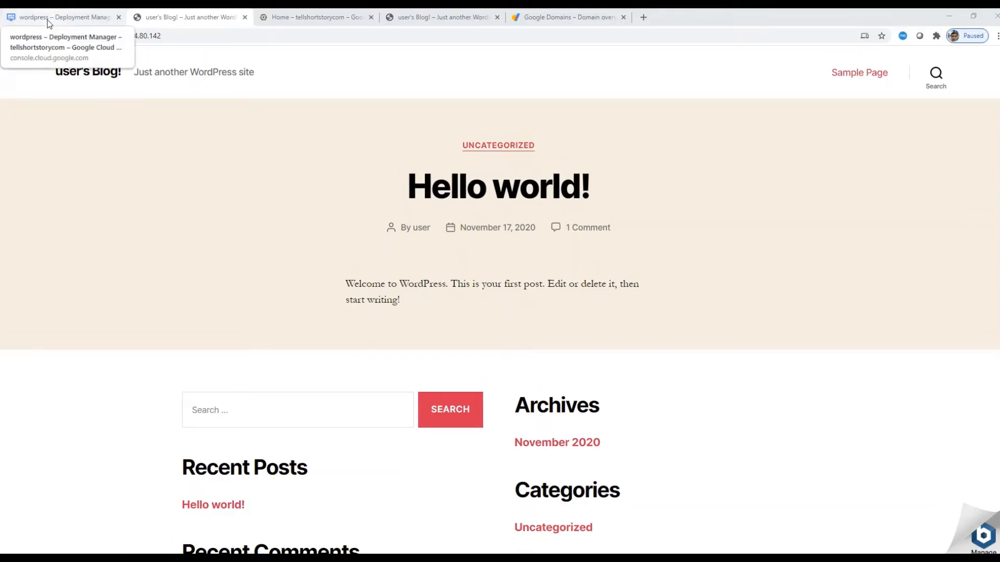
- Return to the Google Cloud console and open the VPC network's external IP addresses page
click(48, 22)
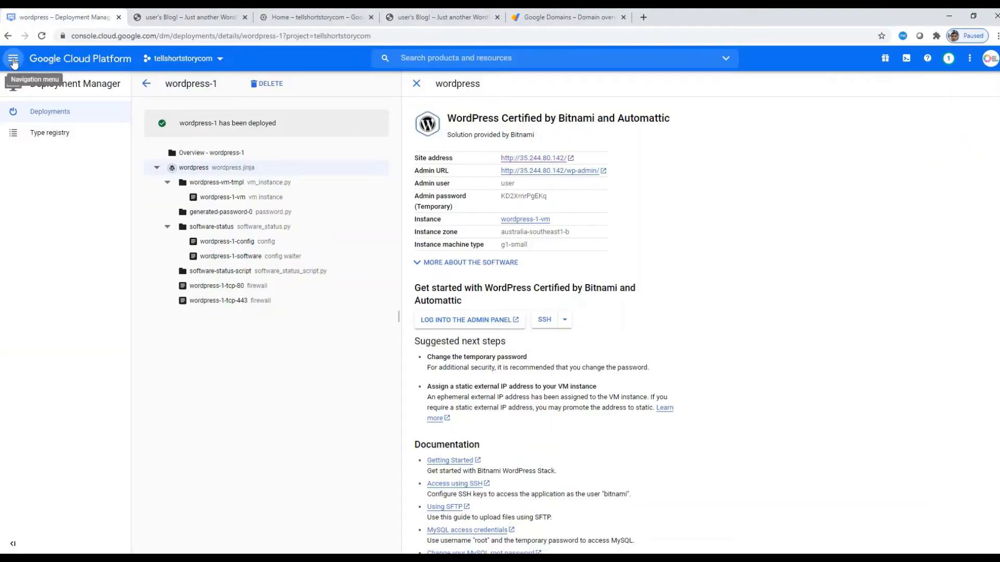
click(14, 62)
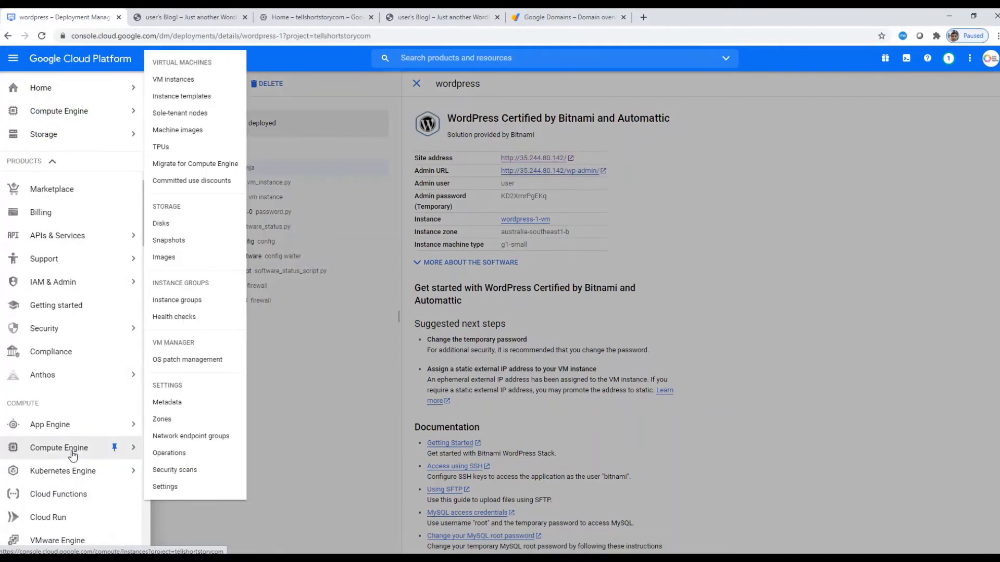
scroll(75, 471, down, 1)
scroll(73, 468, down, 9)
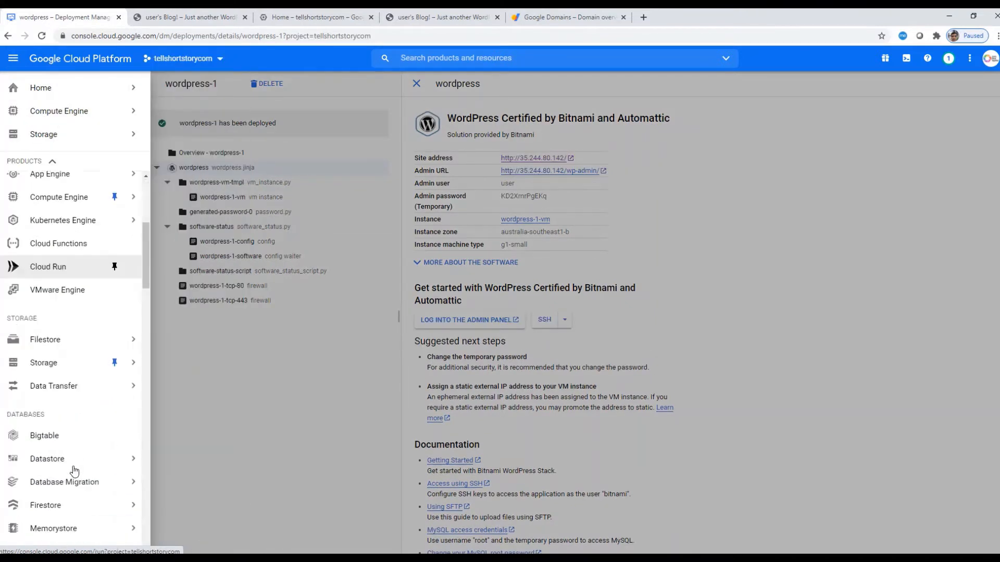
mouse_move(55, 356)
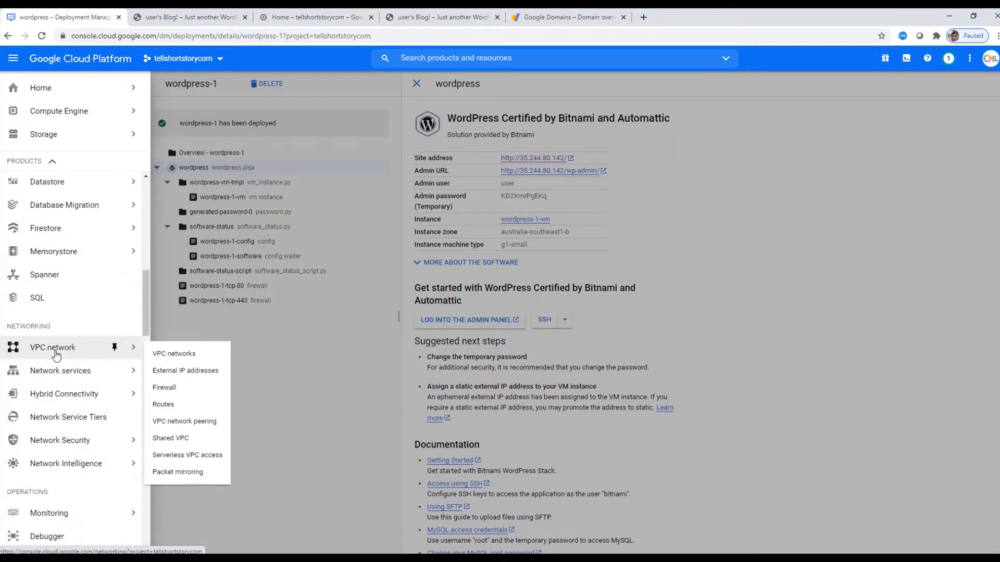
click(185, 371)
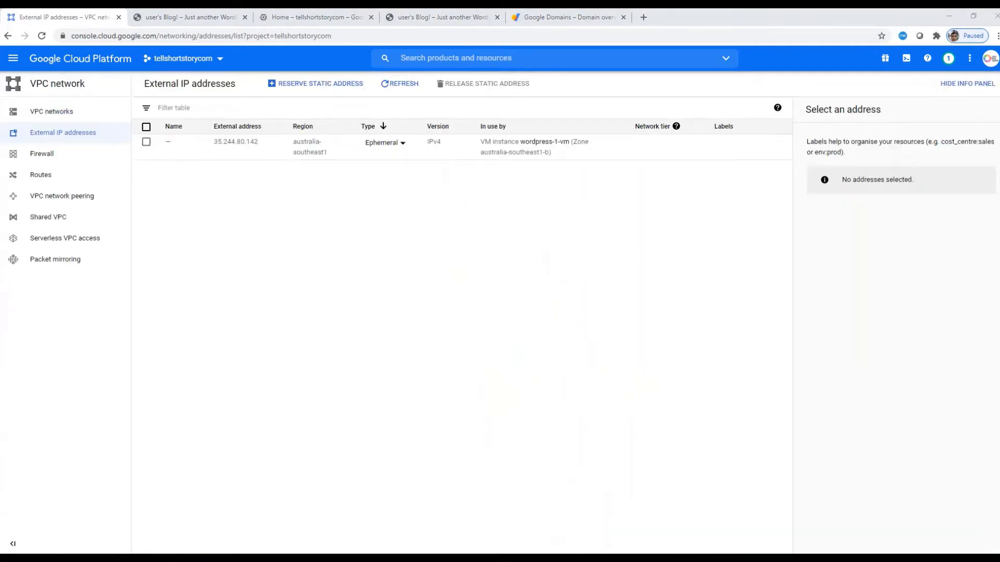
- Change the WordPress VM's external address to Static, reserving it under the name "tellshotstoryipadress"
click(399, 148)
click(389, 150)
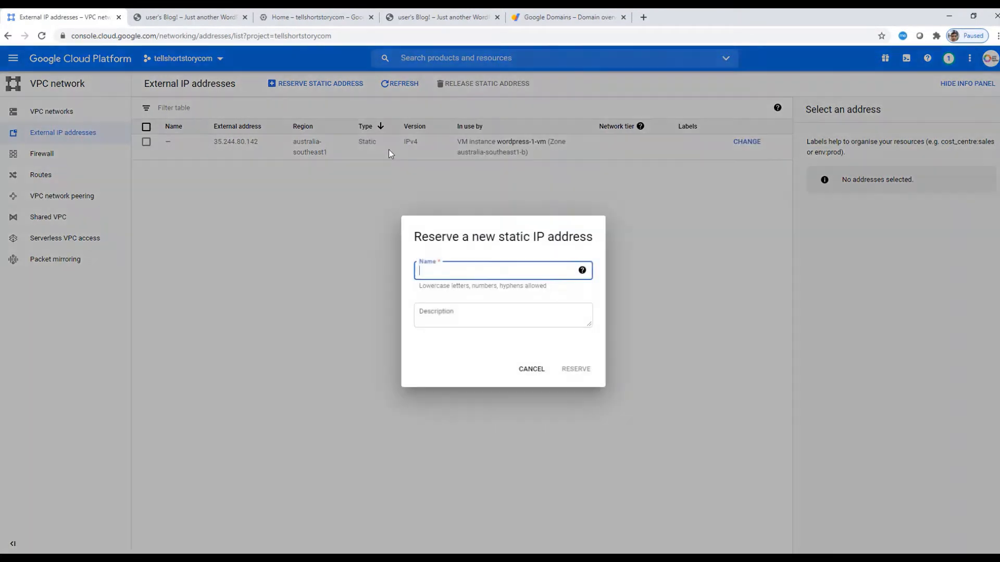
text(tellshotstoryipadress)
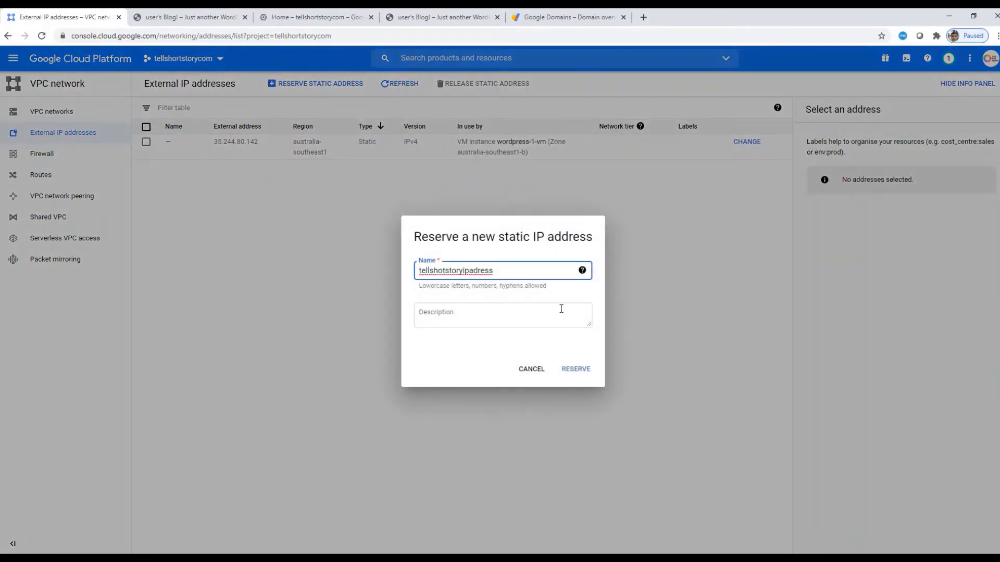
click(574, 370)
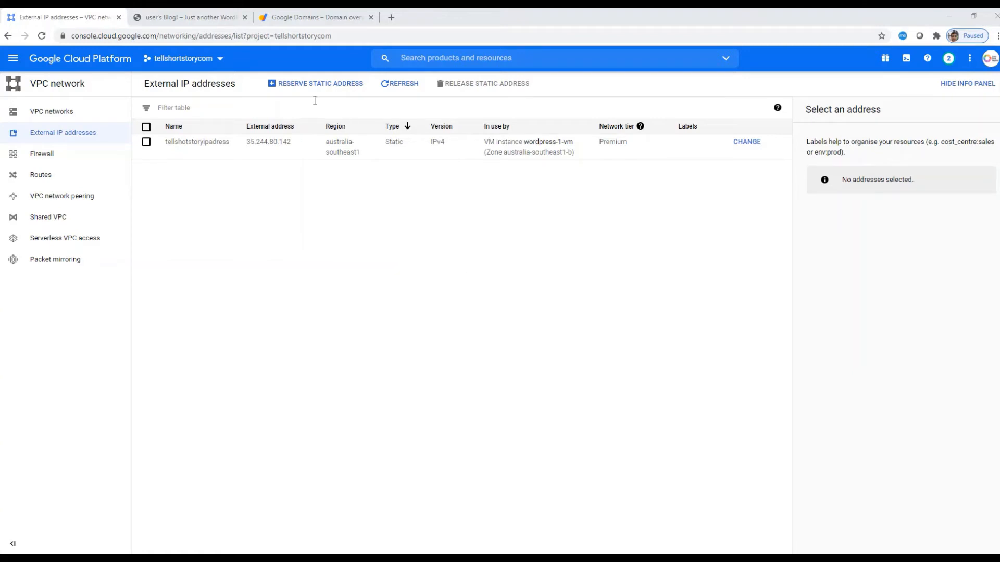
- Switch to Google Domains and open the DNS settings of tellshortstory.com
click(315, 21)
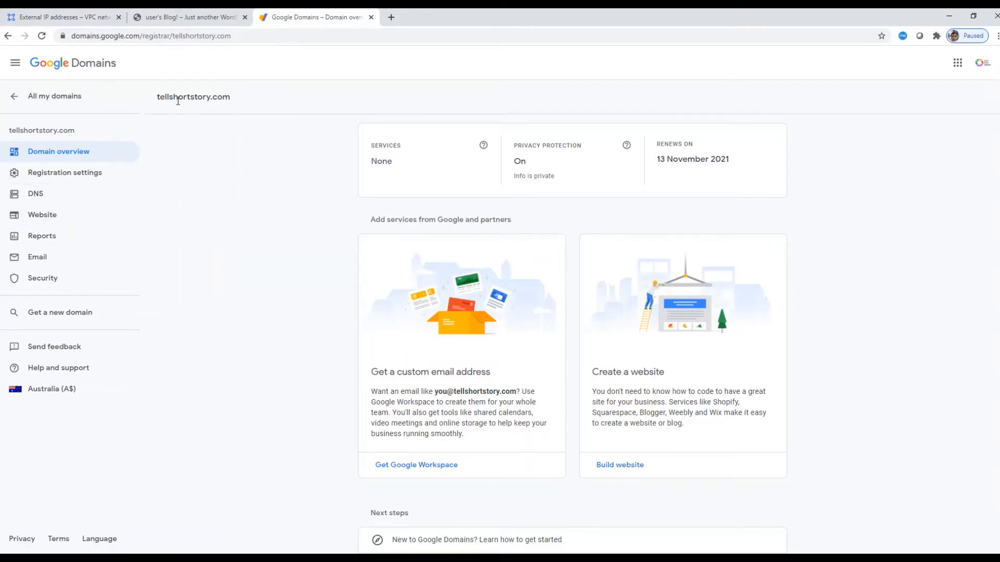
drag(157, 97, 232, 98)
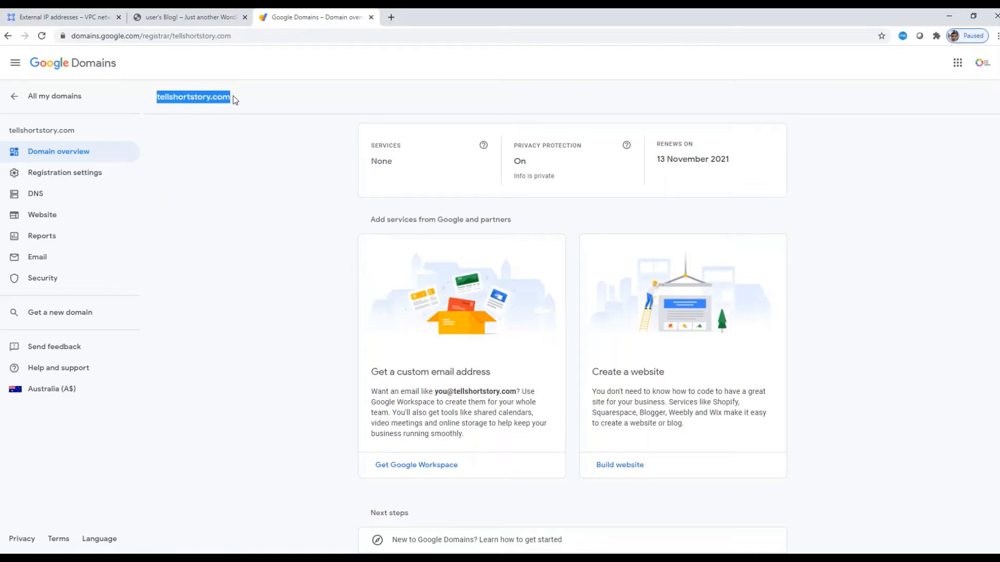
click(33, 196)
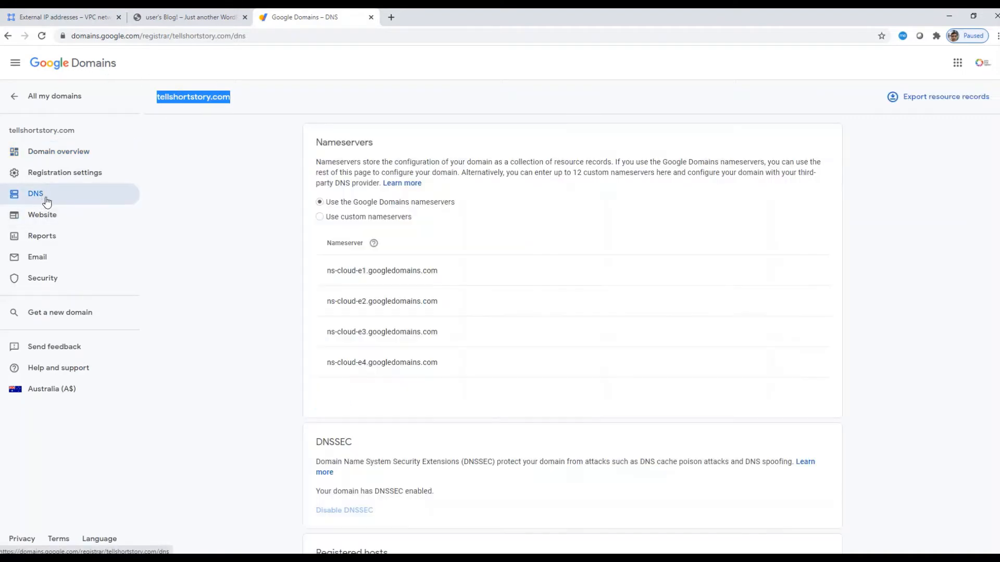
- Add a custom resource A record for the root domain pointing to 35.244.80.142, checking the address against the WordPress site
scroll(909, 362, down, 9)
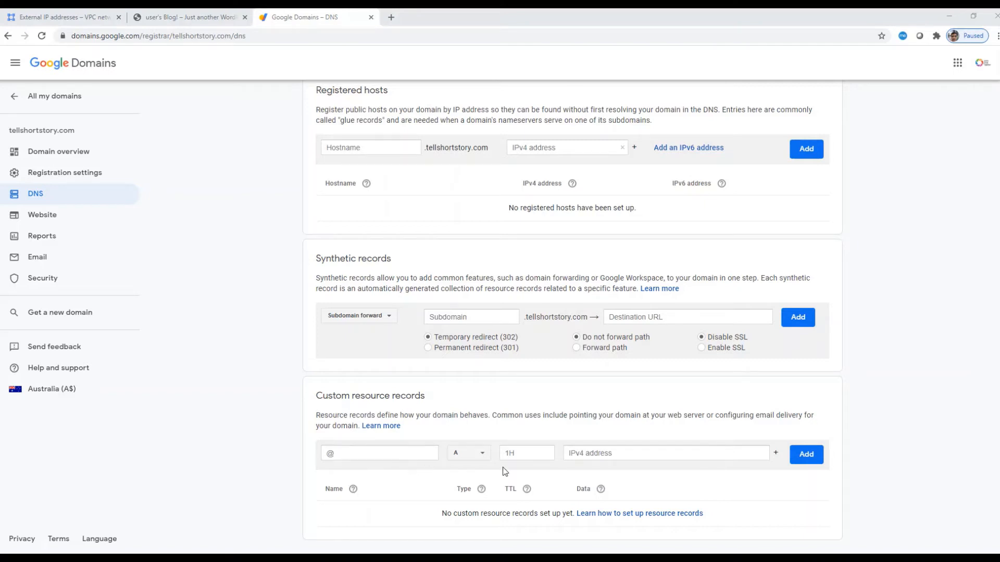
click(589, 453)
key(ctrl+v)
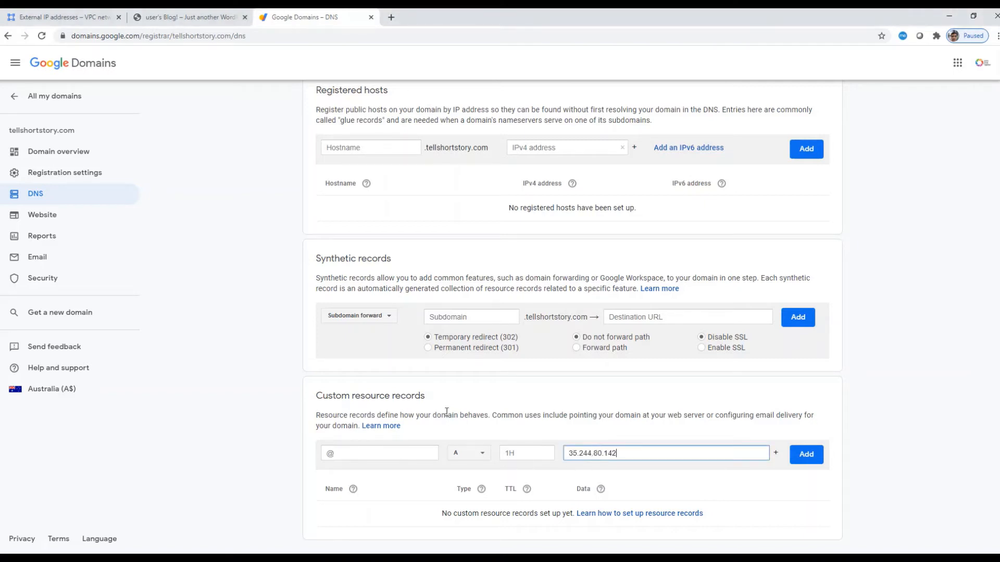
click(179, 21)
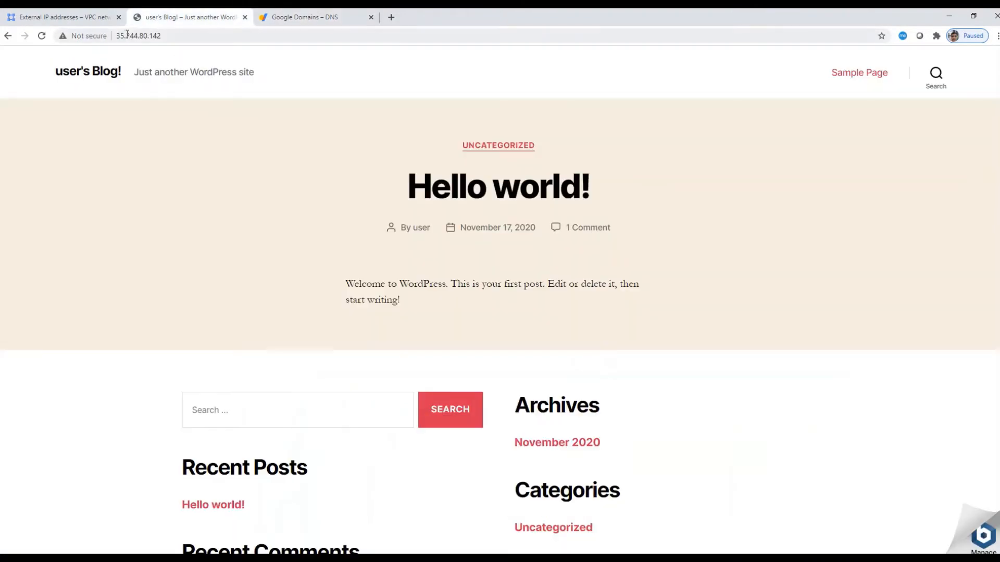
click(316, 21)
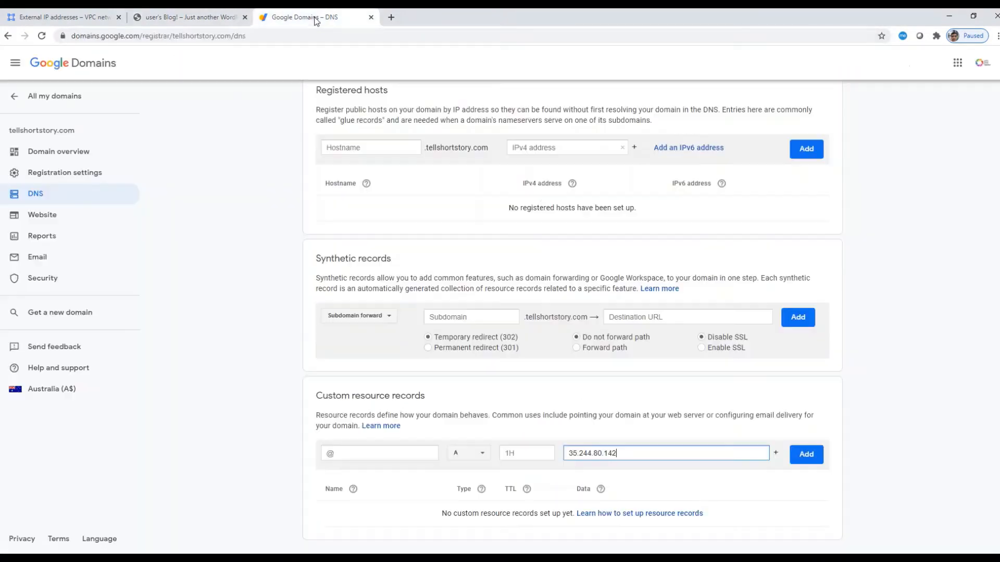
click(807, 455)
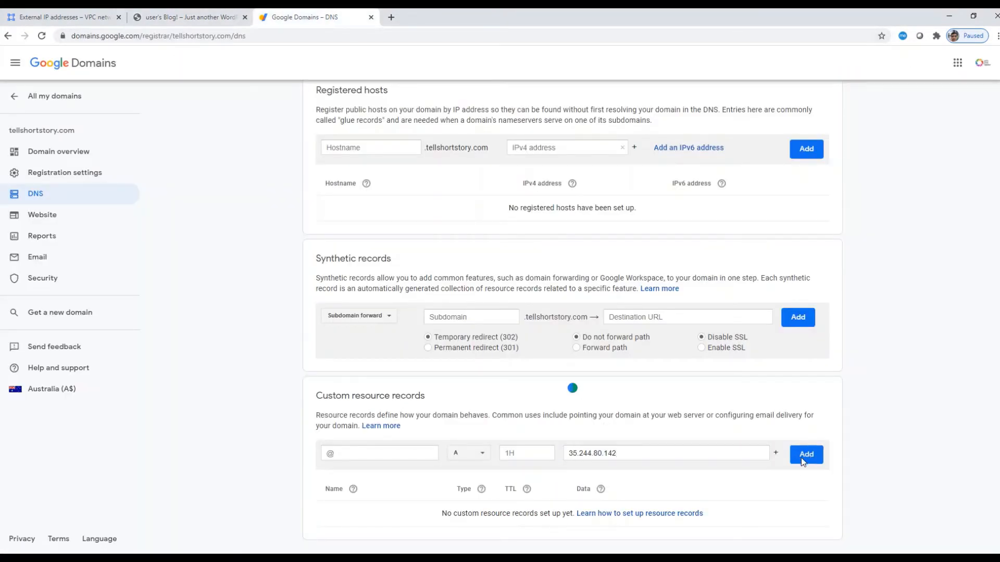
- Add a custom resource record named www of type CNAME pointing to tellshotstory.com
click(354, 452)
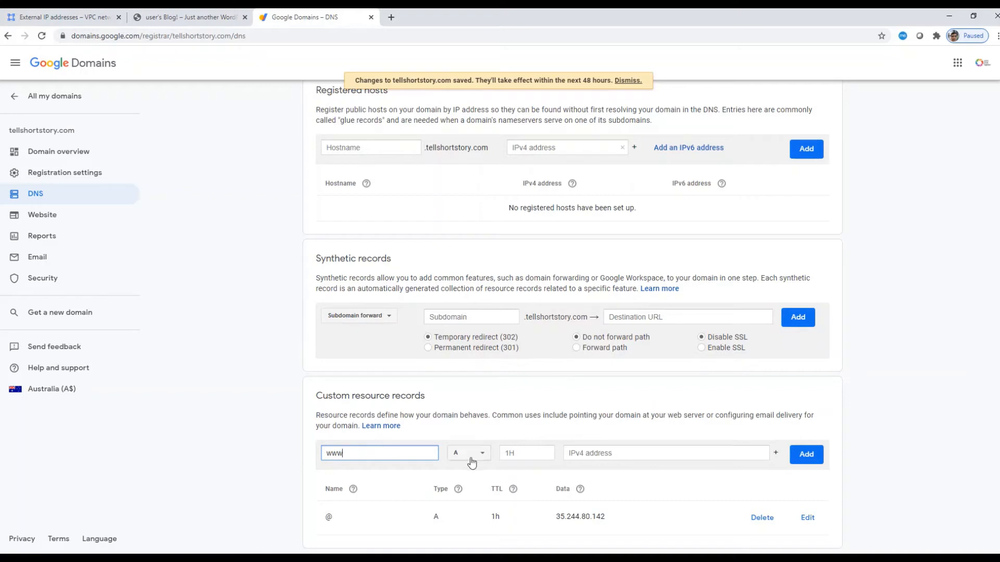
key(Tab)
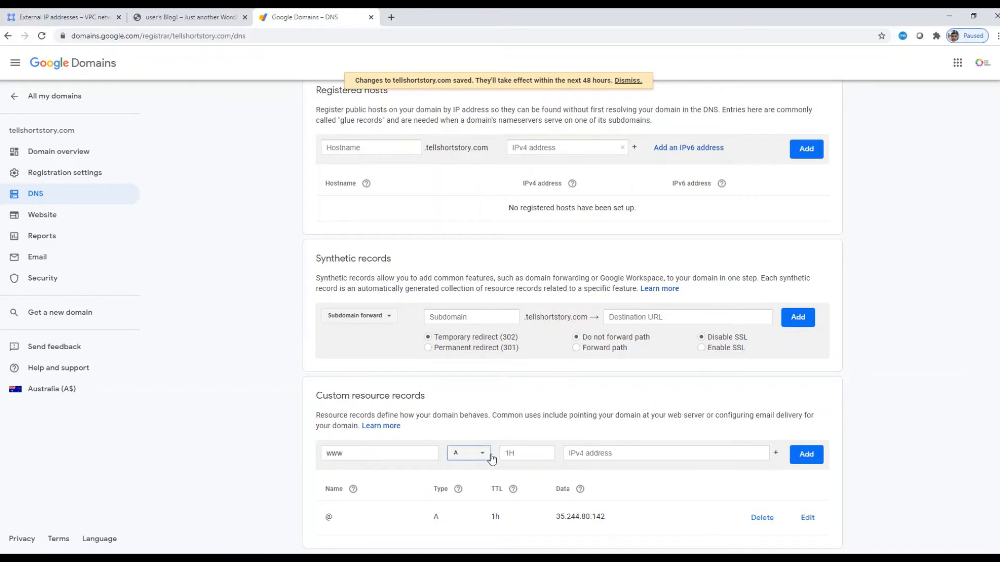
click(470, 455)
click(468, 448)
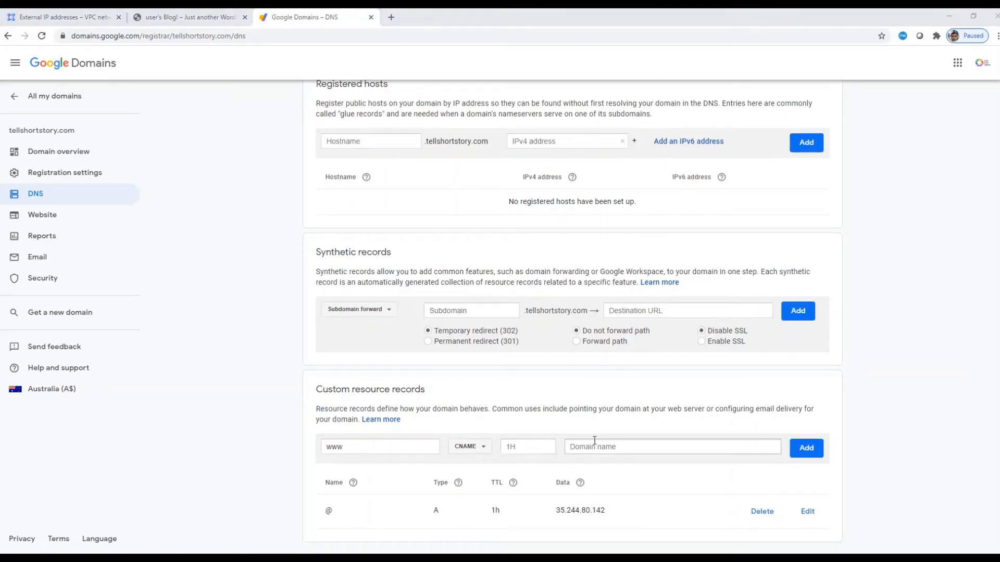
click(620, 449)
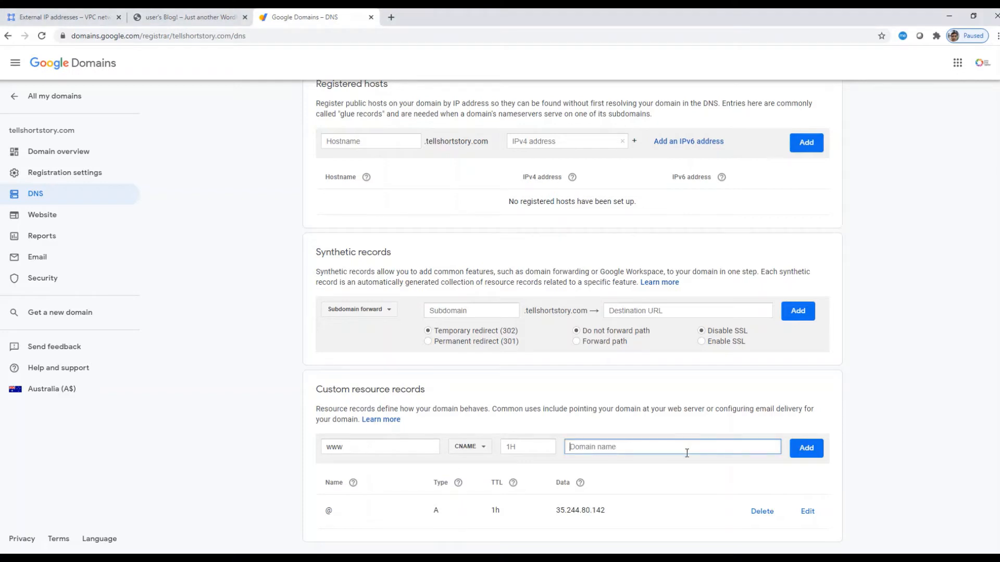
text(tellshotstory.com)
click(805, 451)
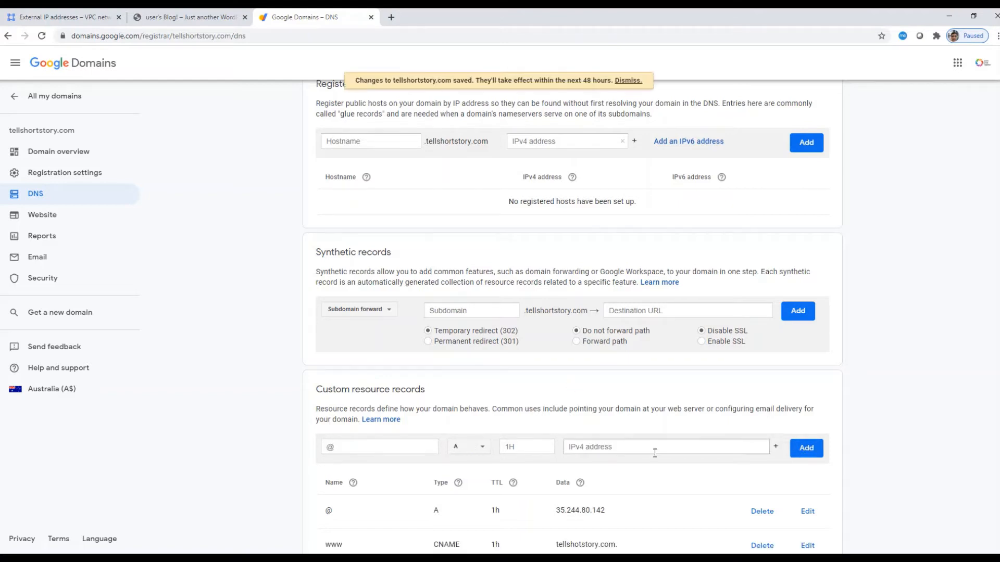
scroll(618, 400, down, 1)
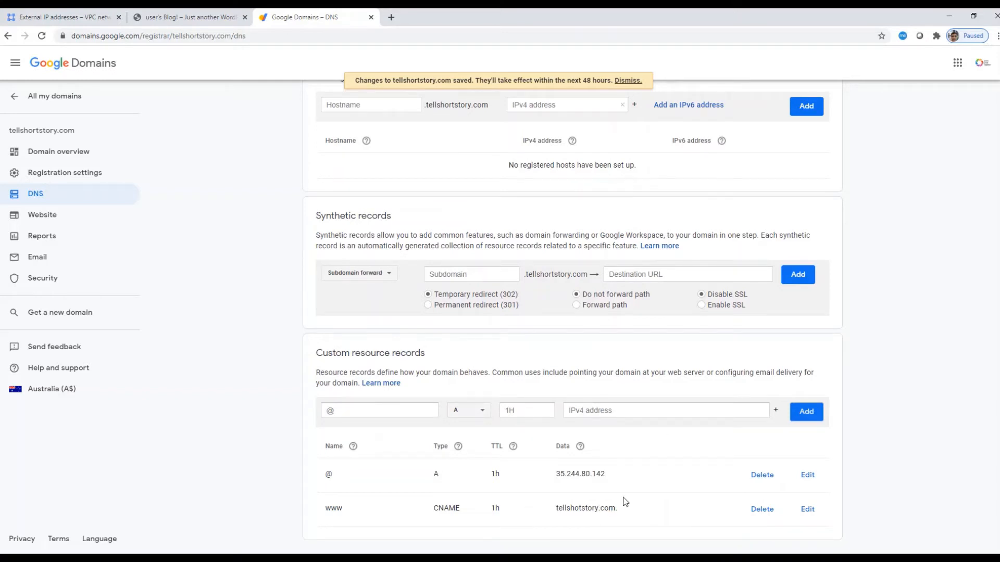
double_click(573, 508)
drag(602, 508, 618, 508)
key(ctrl+c)
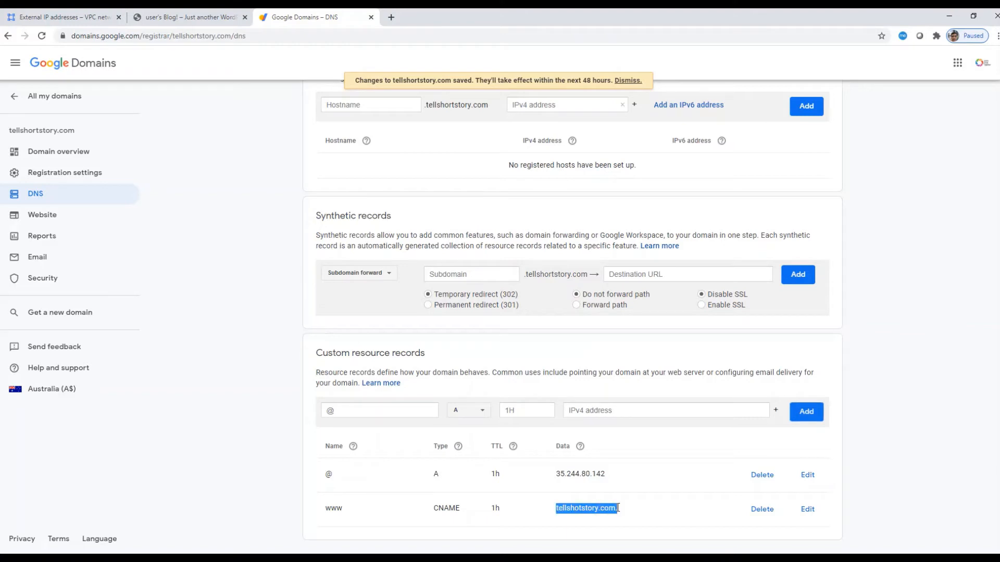
click(391, 18)
key(ctrl+v)
key(BackSpace)
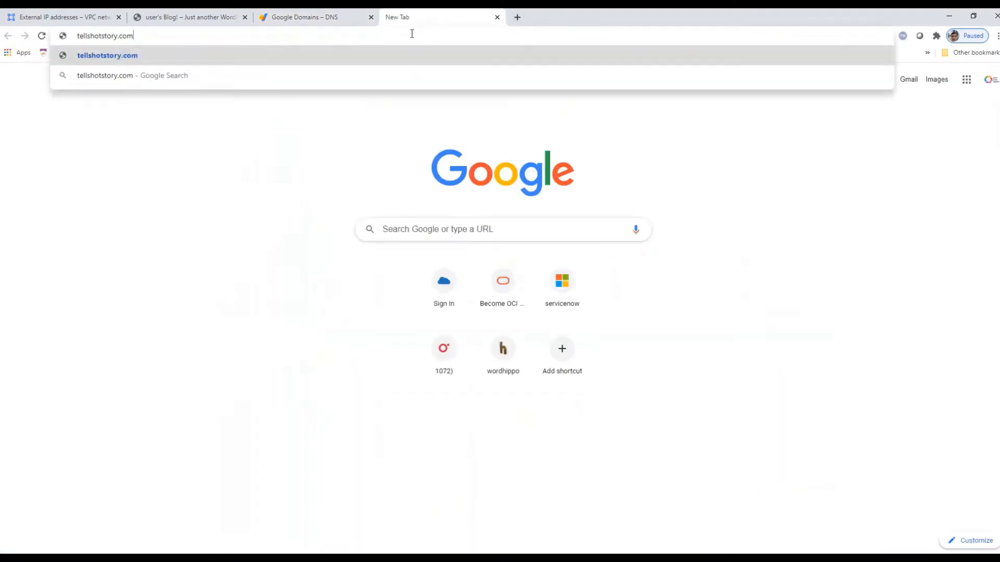
key(Home)
text(www)
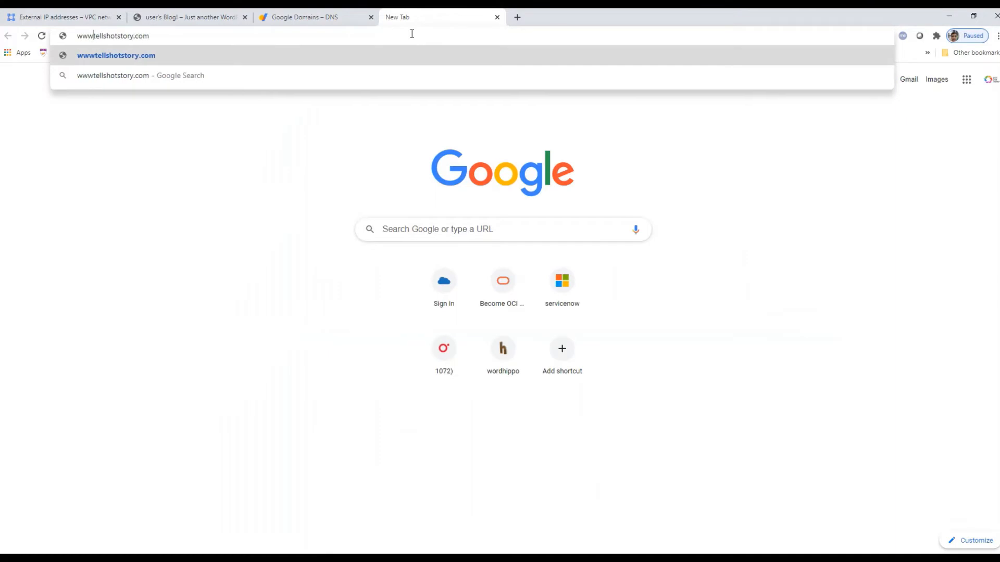
text(.)
key(Return)
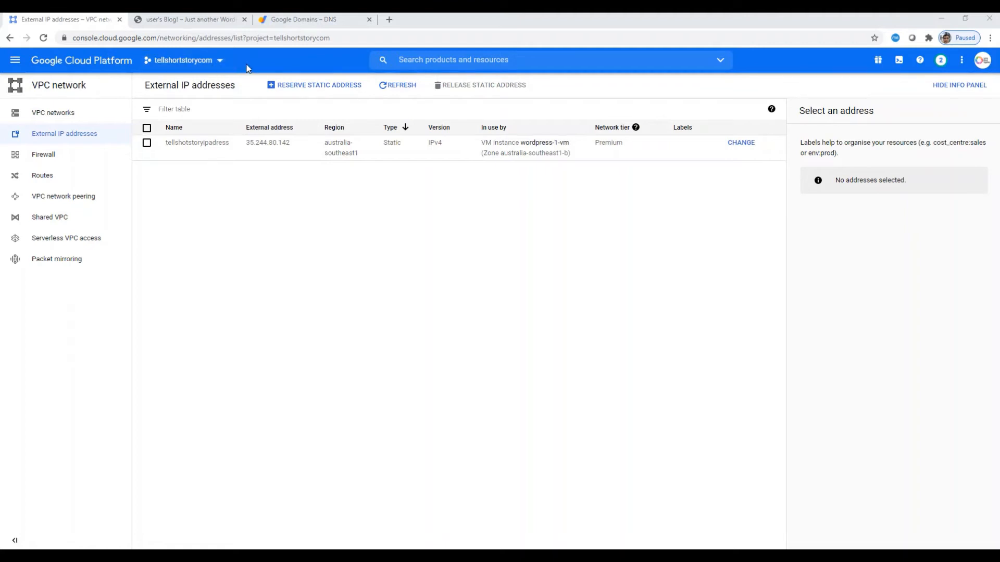
- Return to the DNS settings of tellshortstory.com, check the WordPress site's address, and add a root A record pointing to 35.244.80.142
click(305, 23)
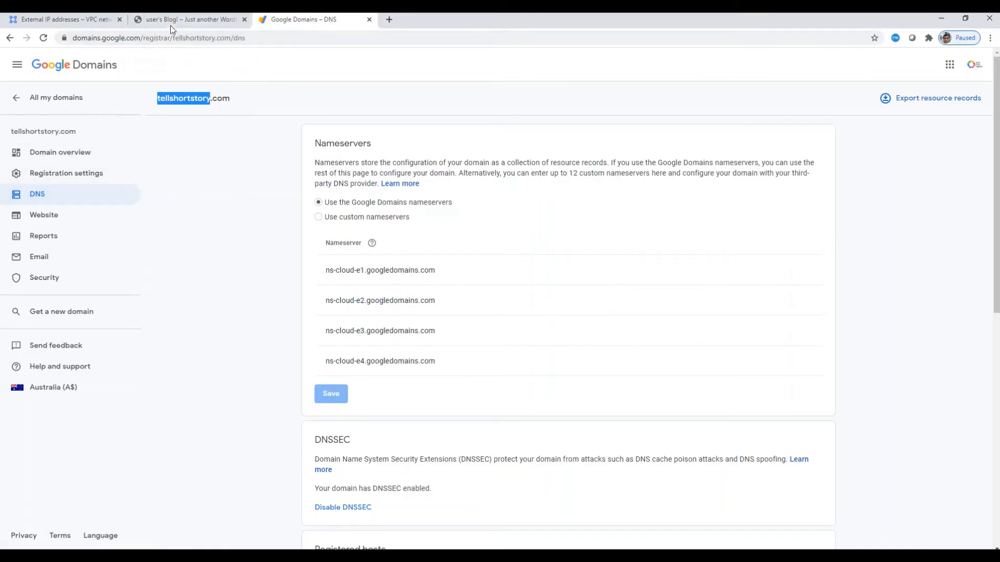
click(185, 24)
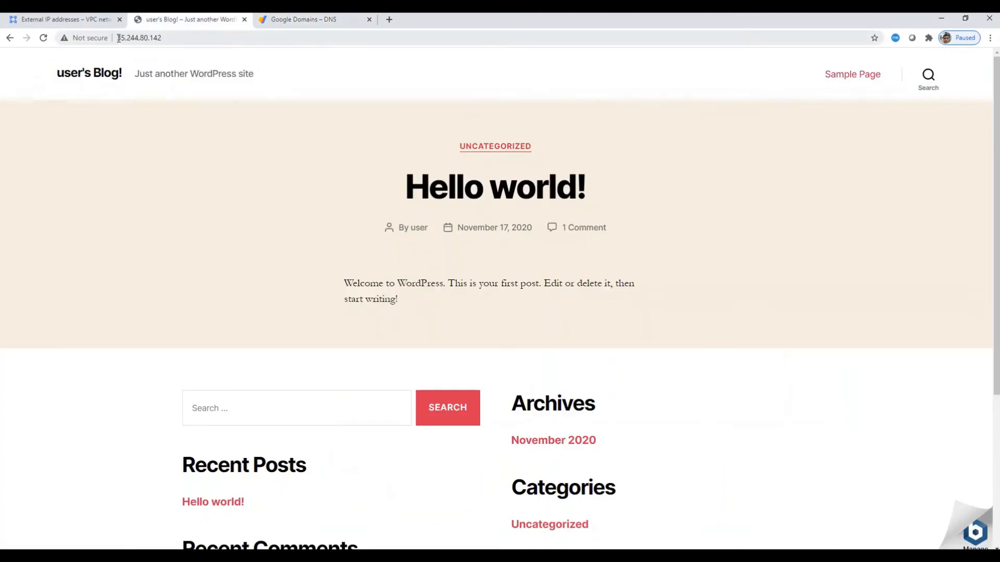
click(293, 21)
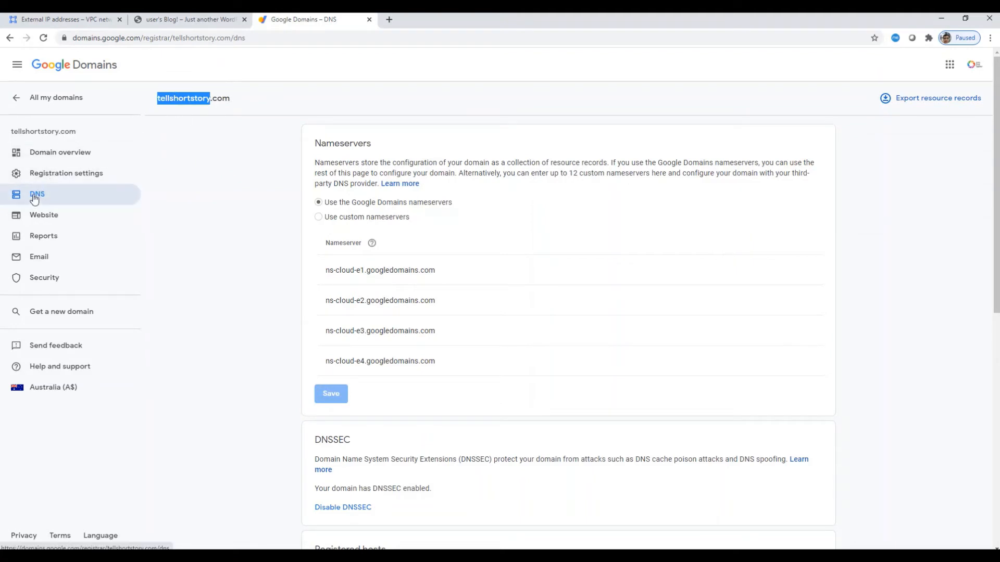
drag(995, 145, 996, 435)
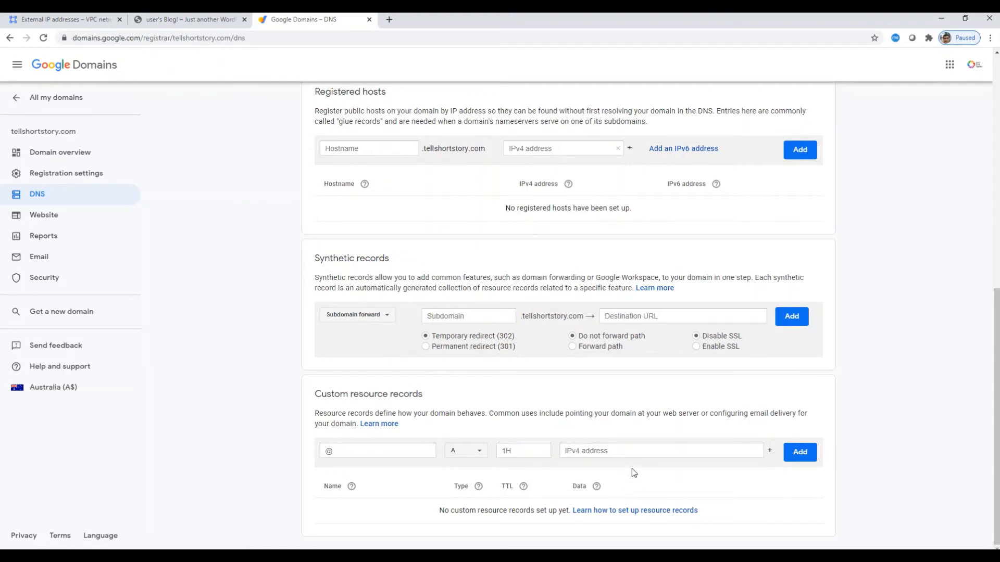
click(633, 451)
text(35.244.80.142)
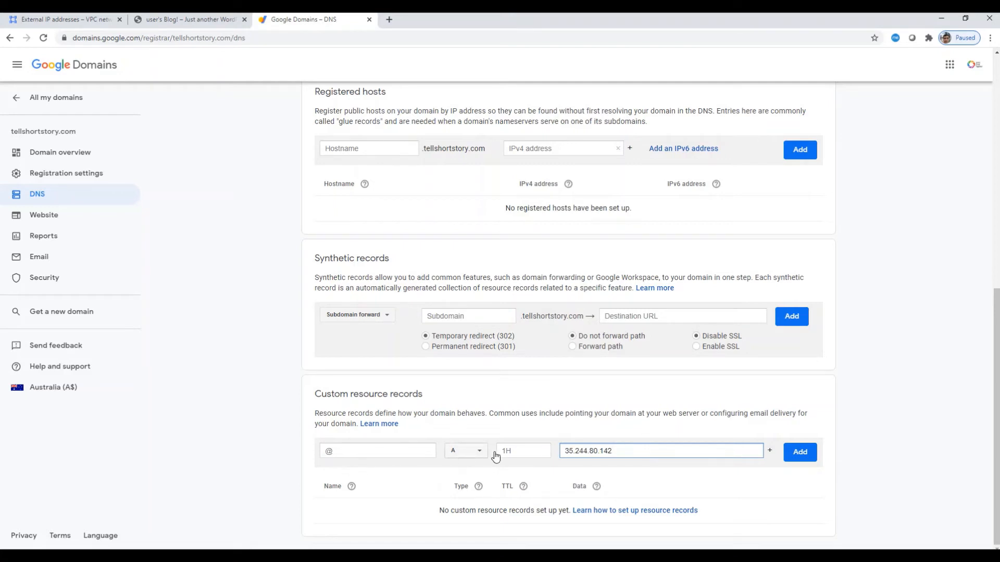
click(804, 463)
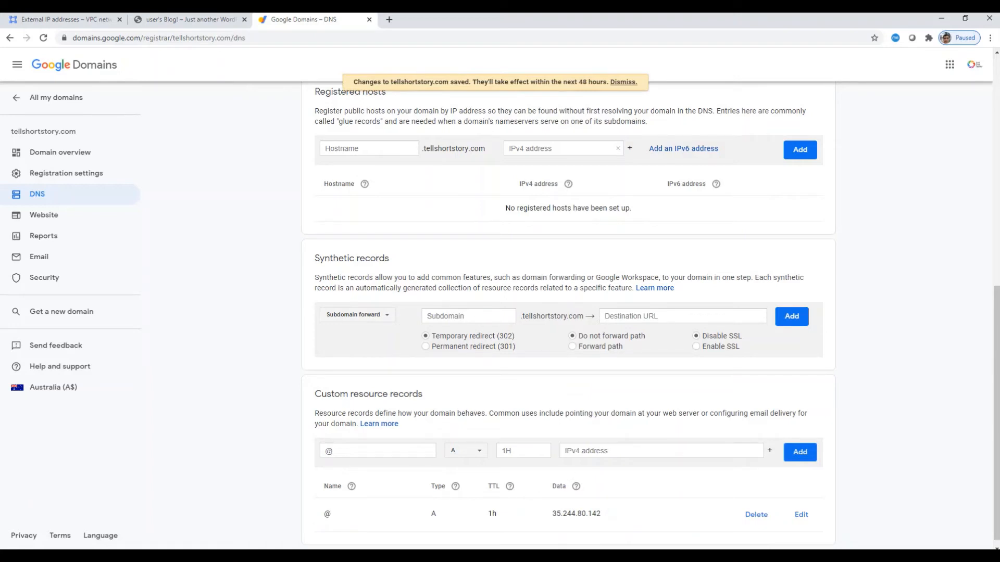
- Add a www CNAME record to the custom resource records, pointing to tellshortstory.com
click(357, 453)
text(w)
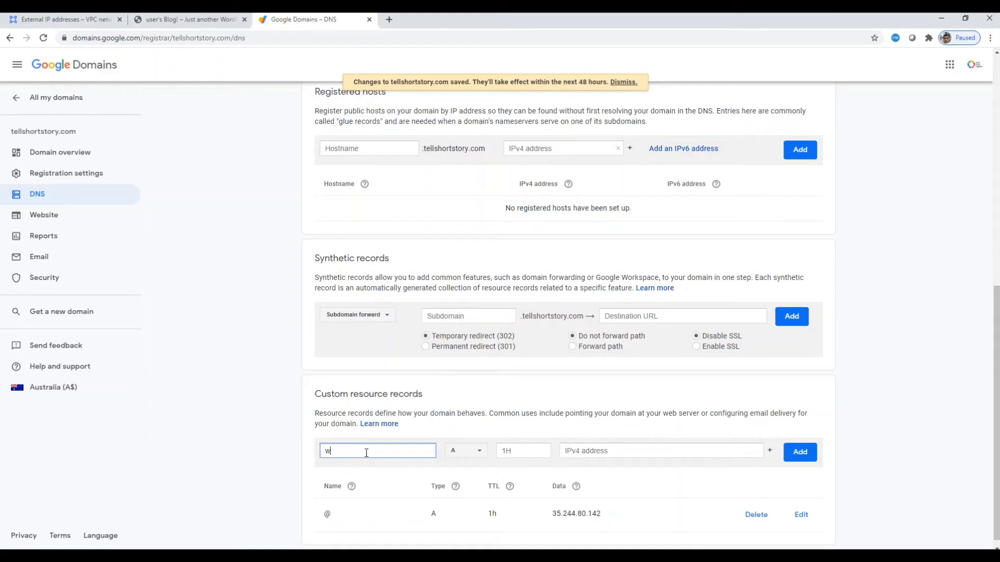
text(ww)
click(470, 452)
click(472, 451)
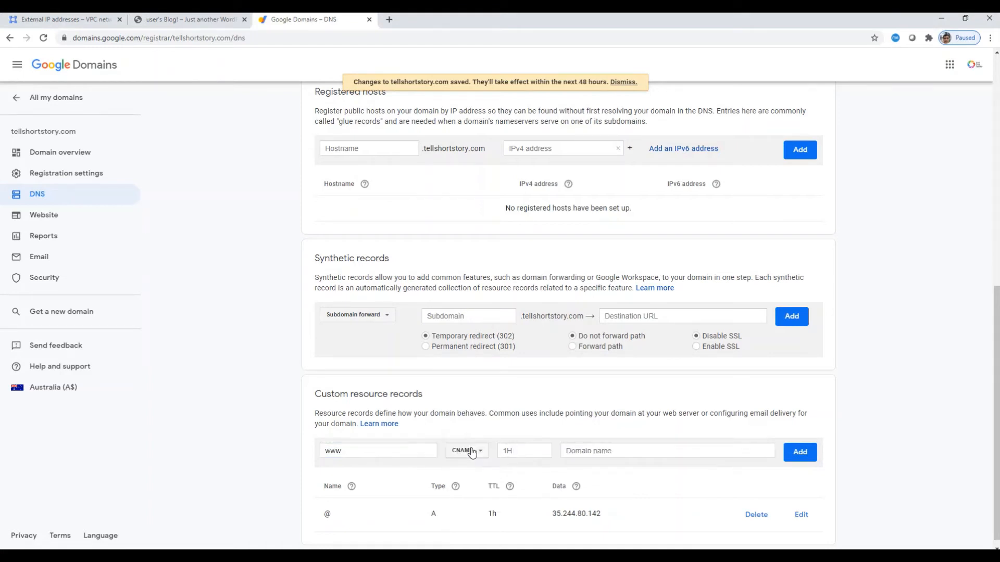
click(612, 453)
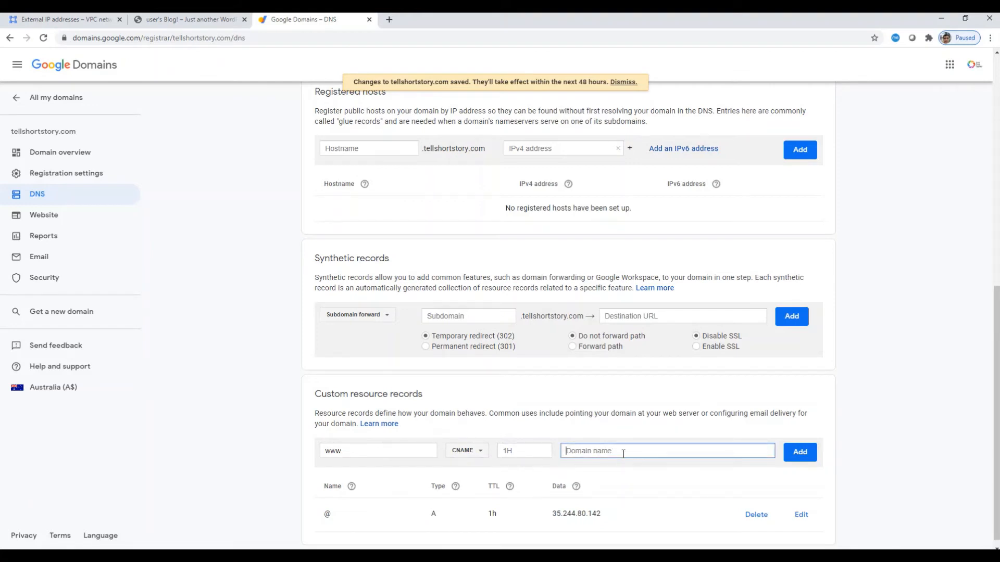
text(tellshortstory.com)
click(800, 452)
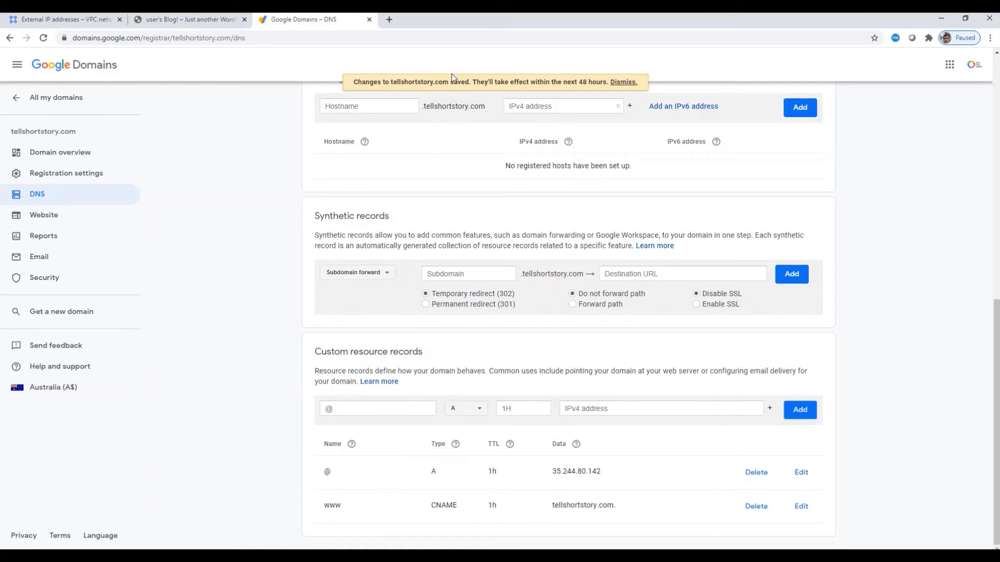
double_click(561, 506)
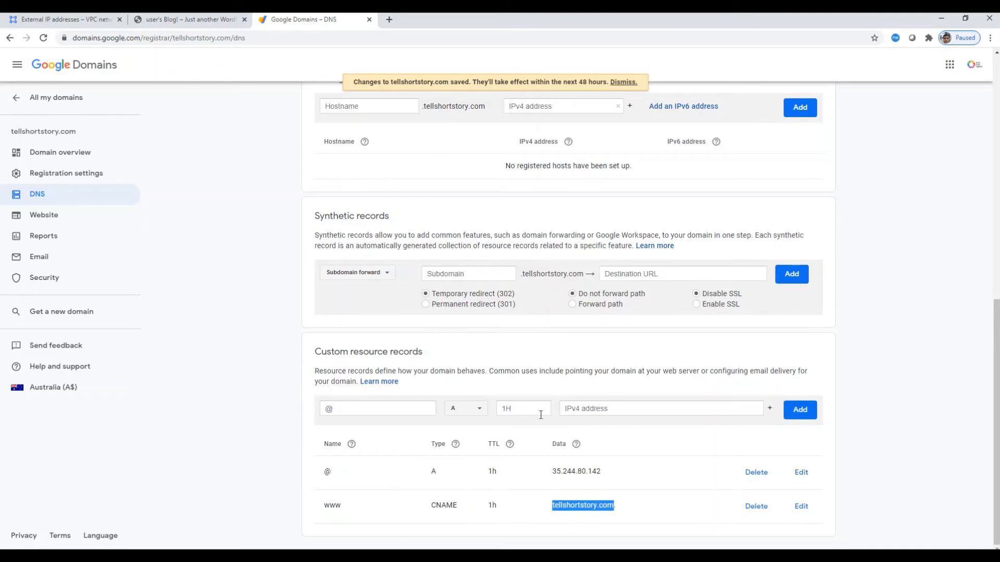
click(388, 20)
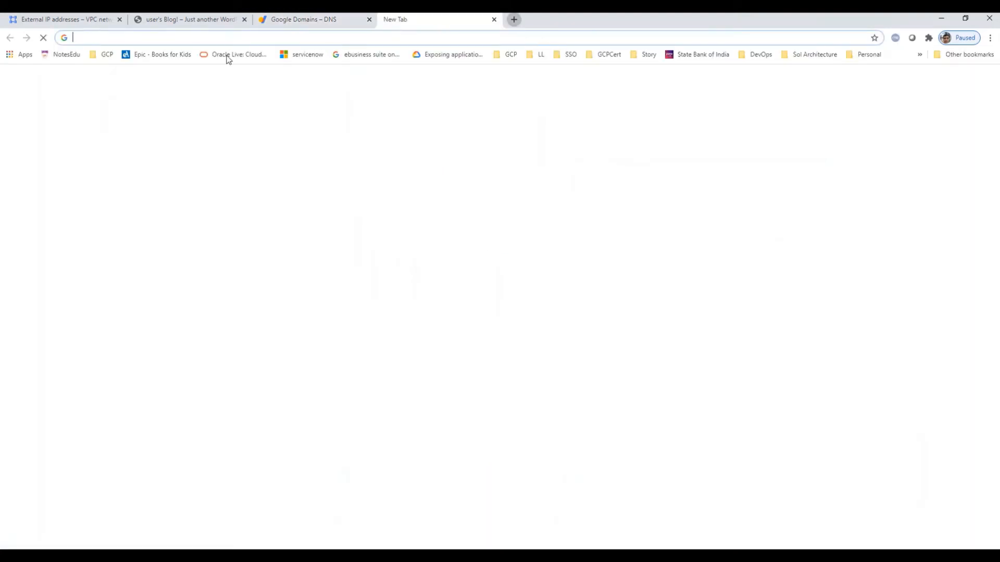
click(177, 23)
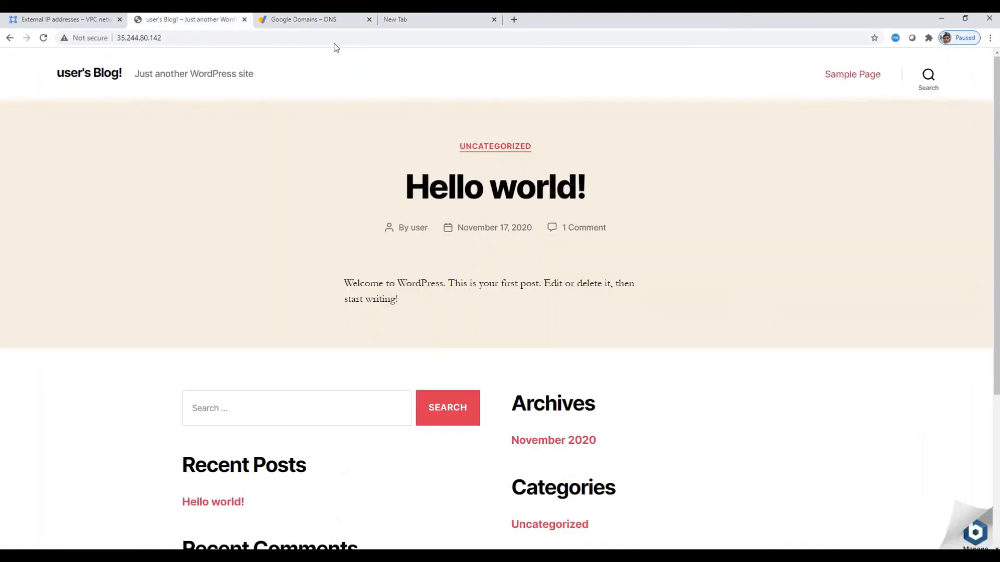
click(406, 21)
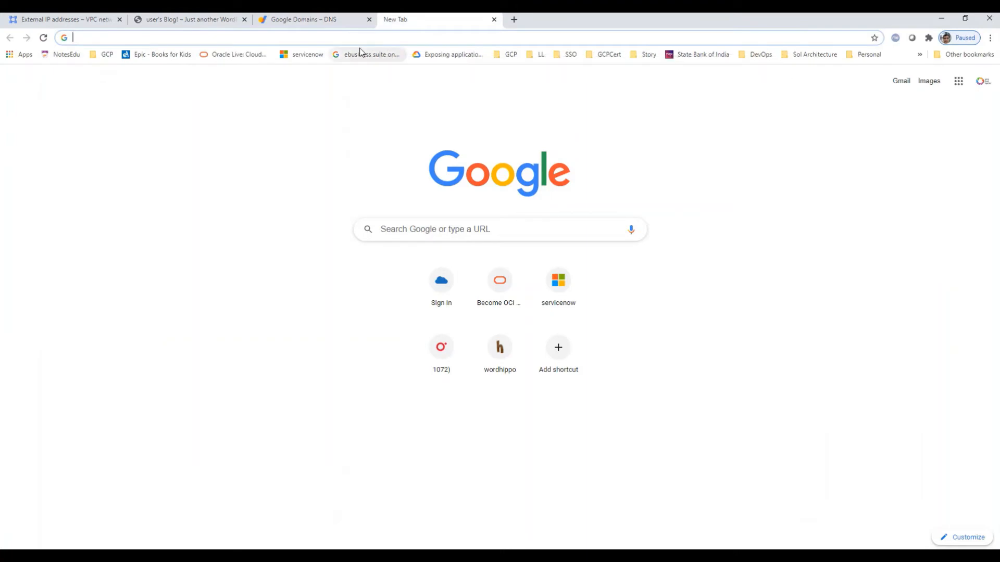
text(www.tellshortstory.com)
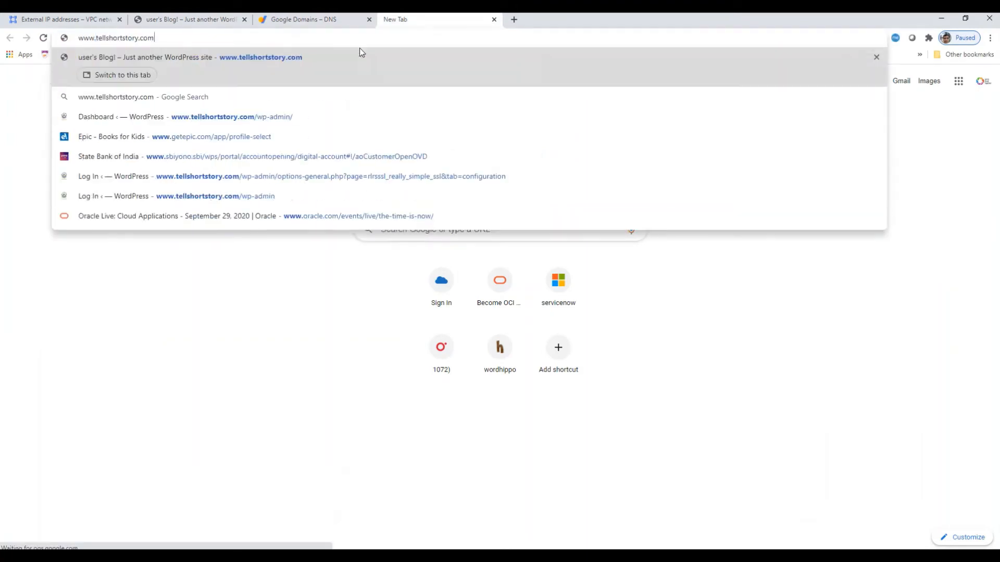
key(Return)
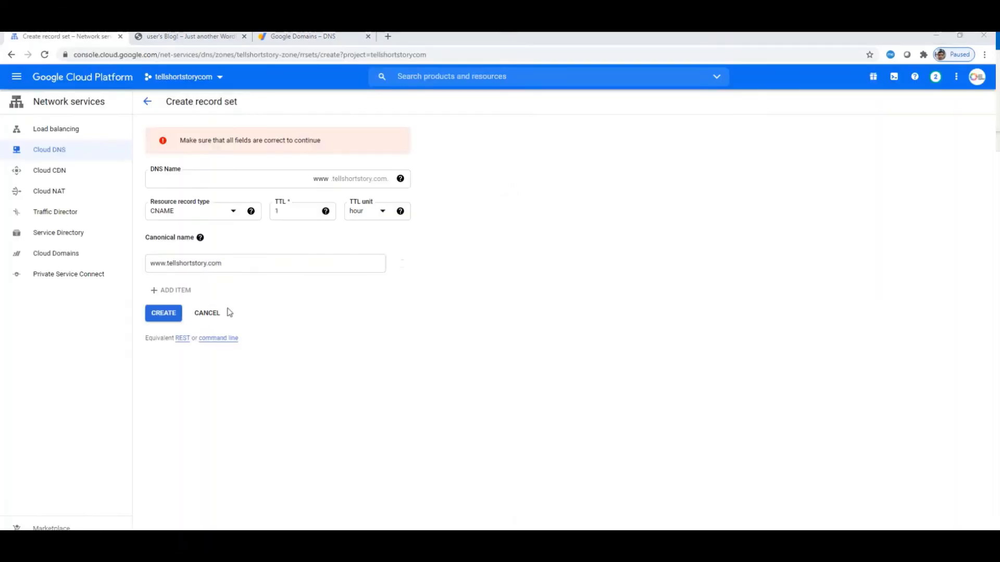
click(164, 314)
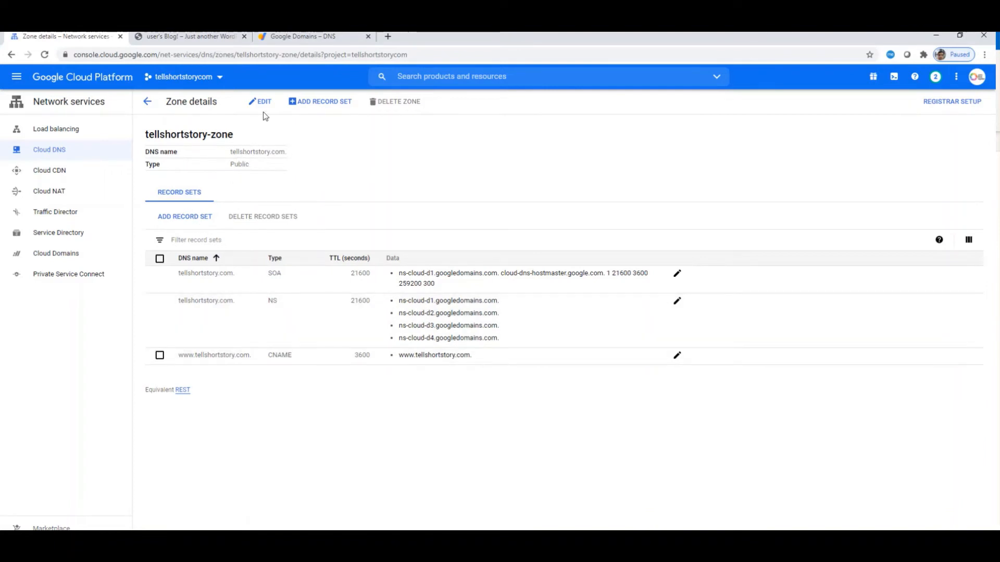
click(315, 102)
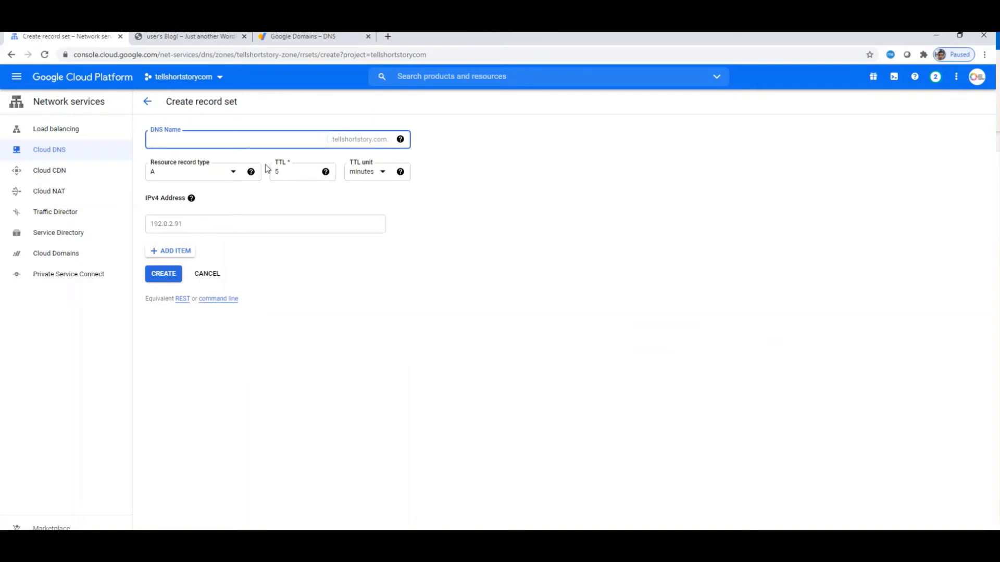
click(203, 224)
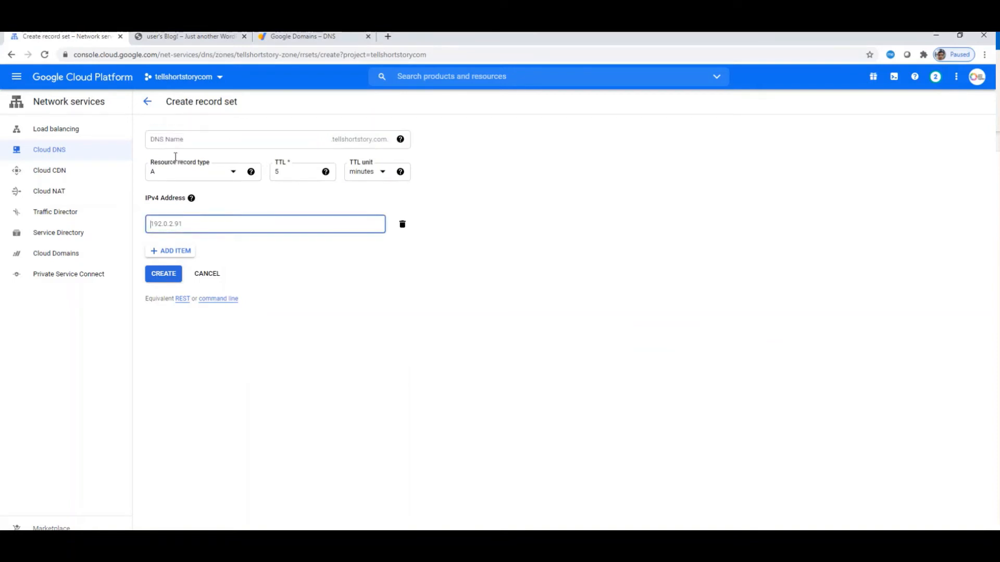
click(167, 41)
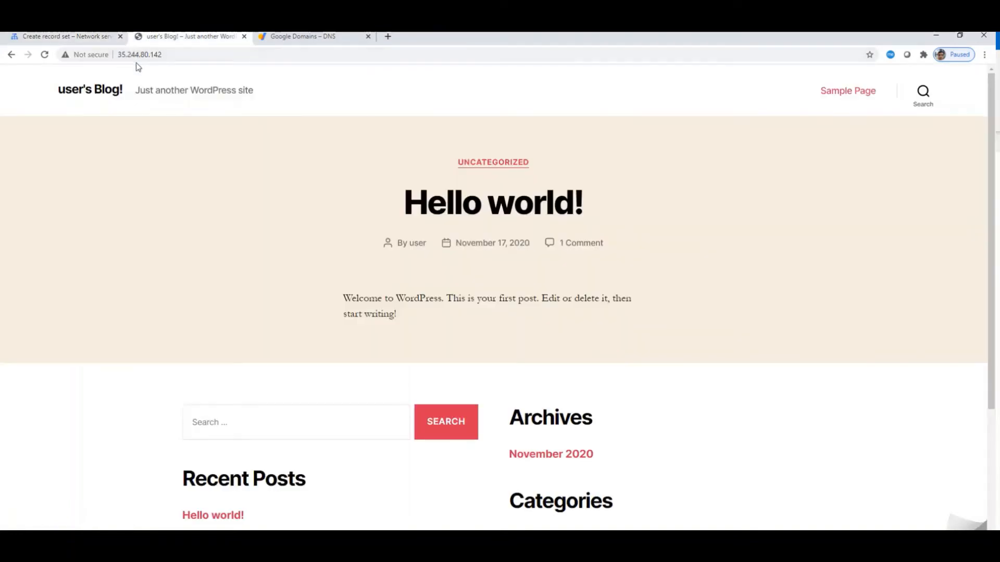
drag(162, 54, 121, 52)
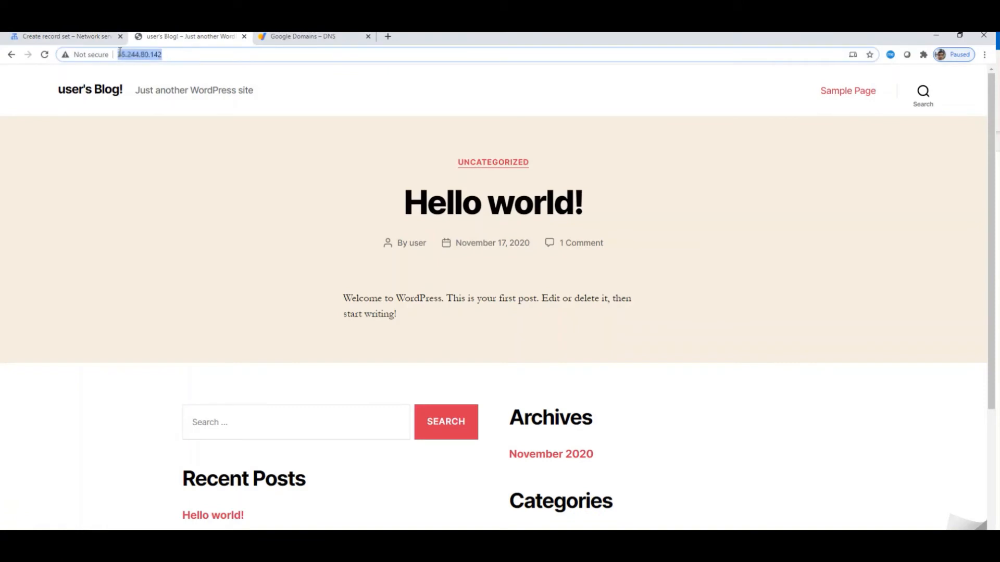
click(65, 36)
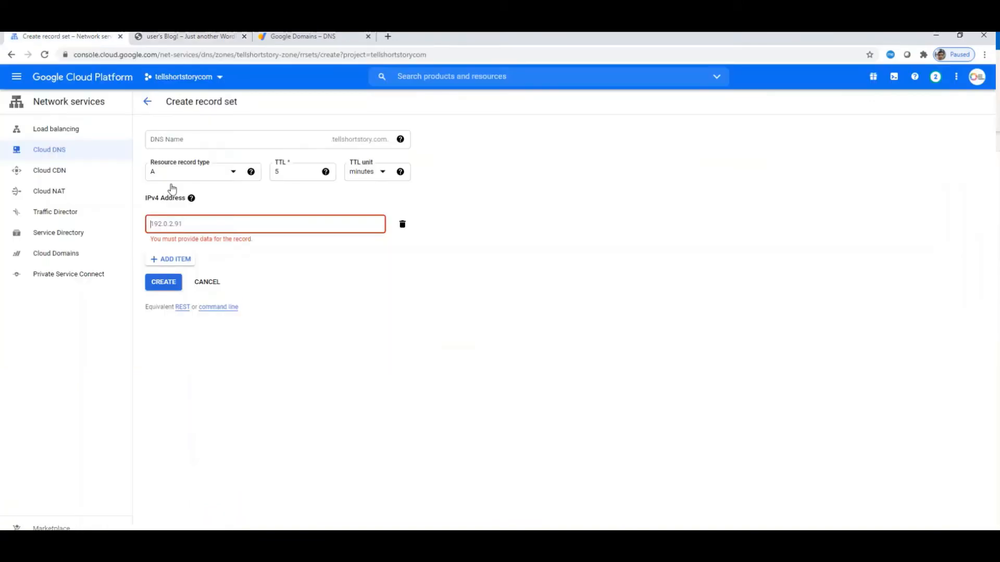
text(http://35.244.80.142/)
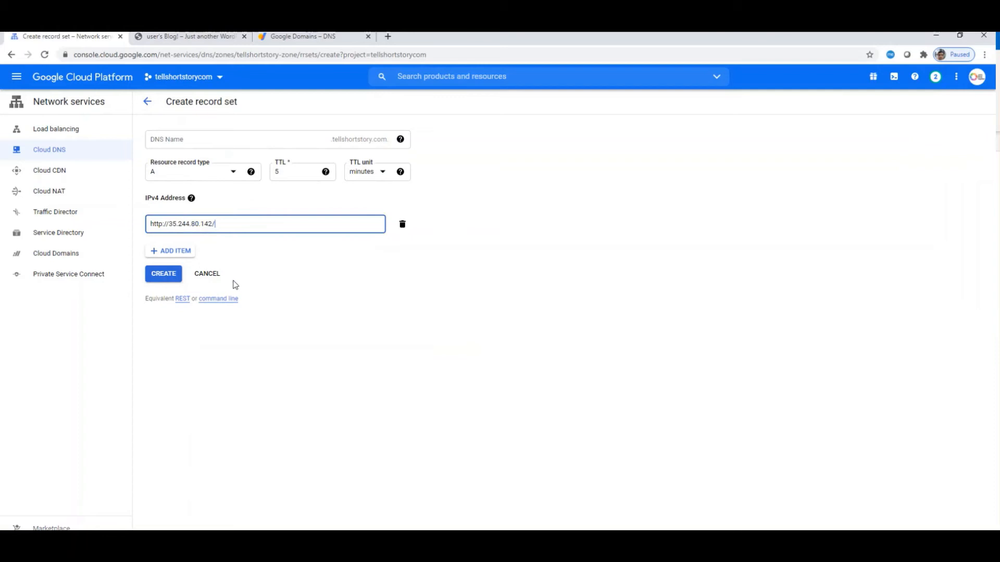
click(166, 282)
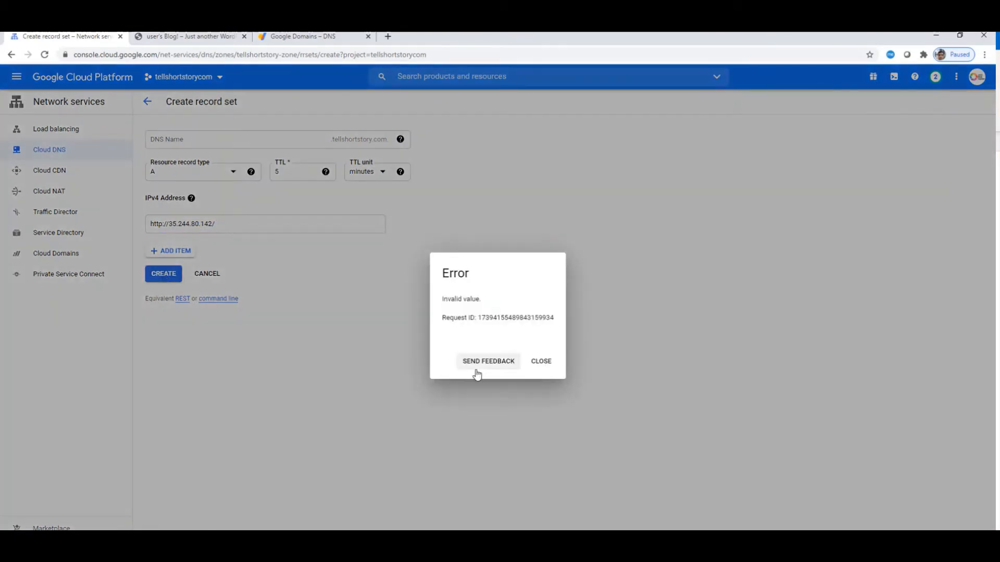
click(541, 361)
click(226, 228)
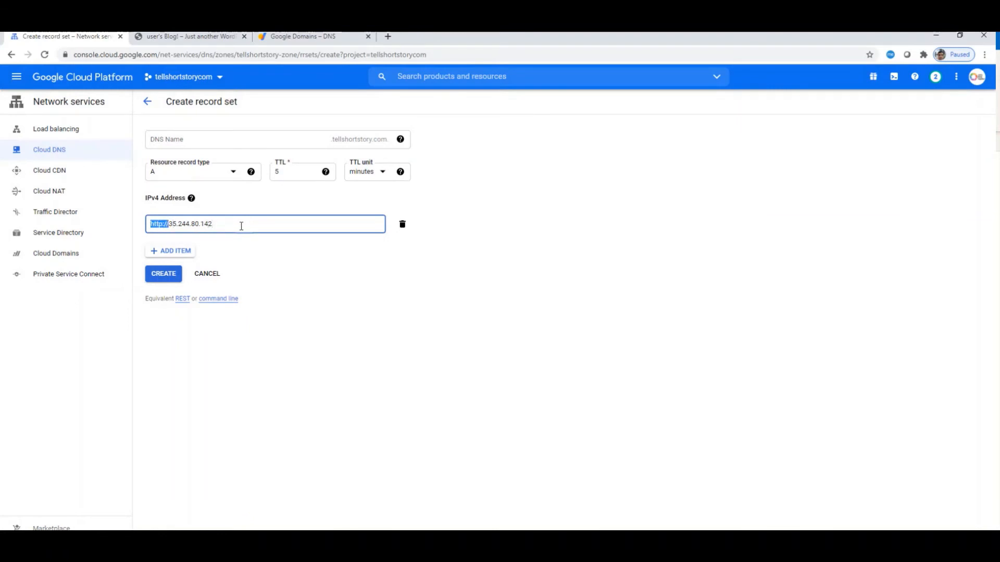
key(BackSpace)
click(164, 276)
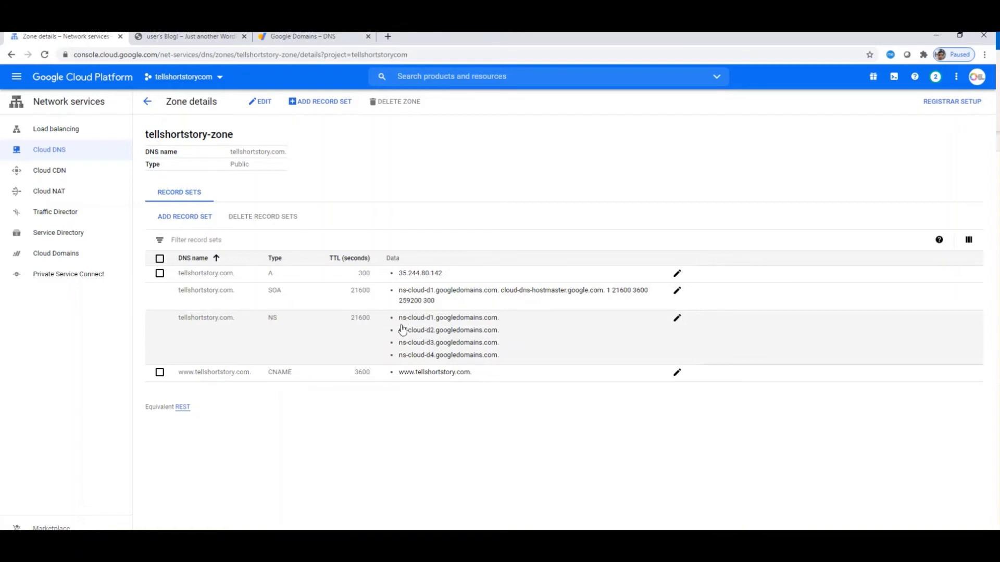
- Copy the zone's first NS name and use custom nameservers in Google Domains, entering ns-cloud-d1.googledomains.com and ns-cloud-d2.googledomains.com
drag(399, 318, 496, 325)
key(ctrl+c)
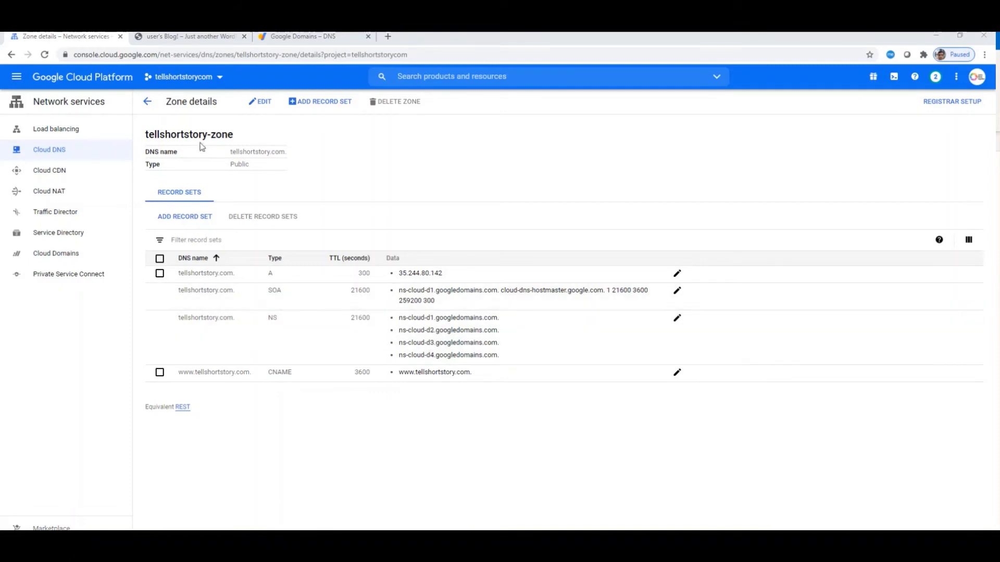
click(309, 44)
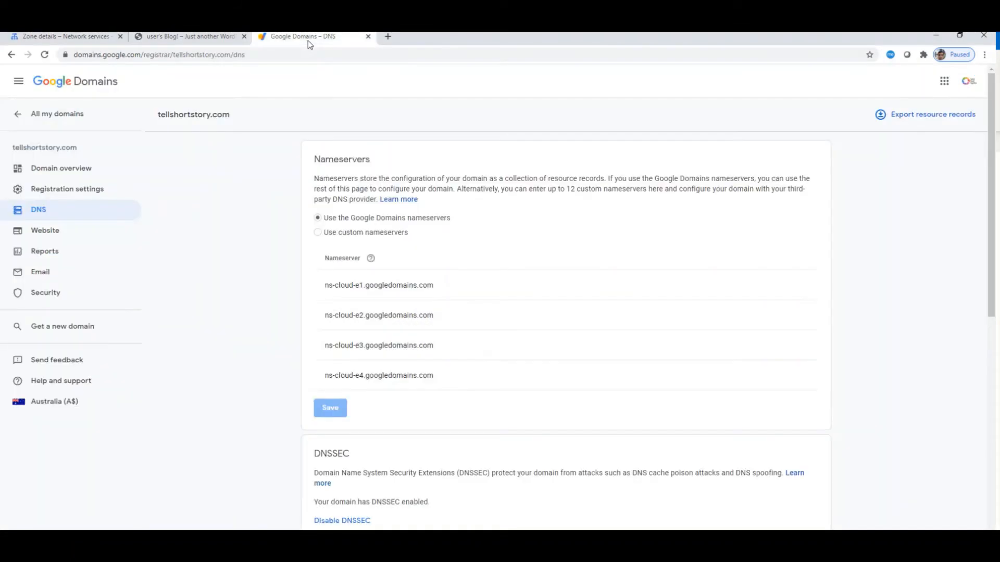
click(318, 233)
click(360, 285)
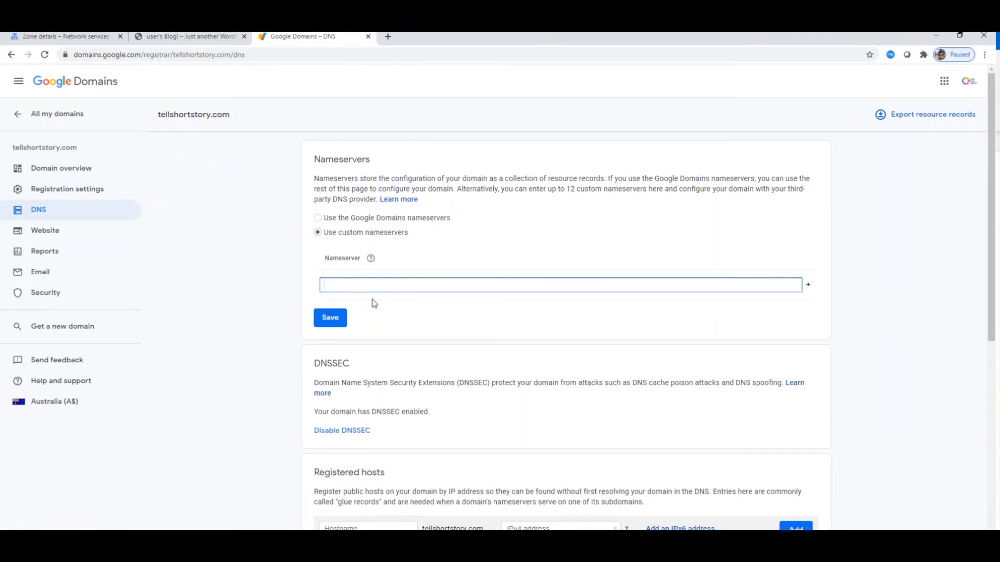
key(ctrl+v)
click(807, 285)
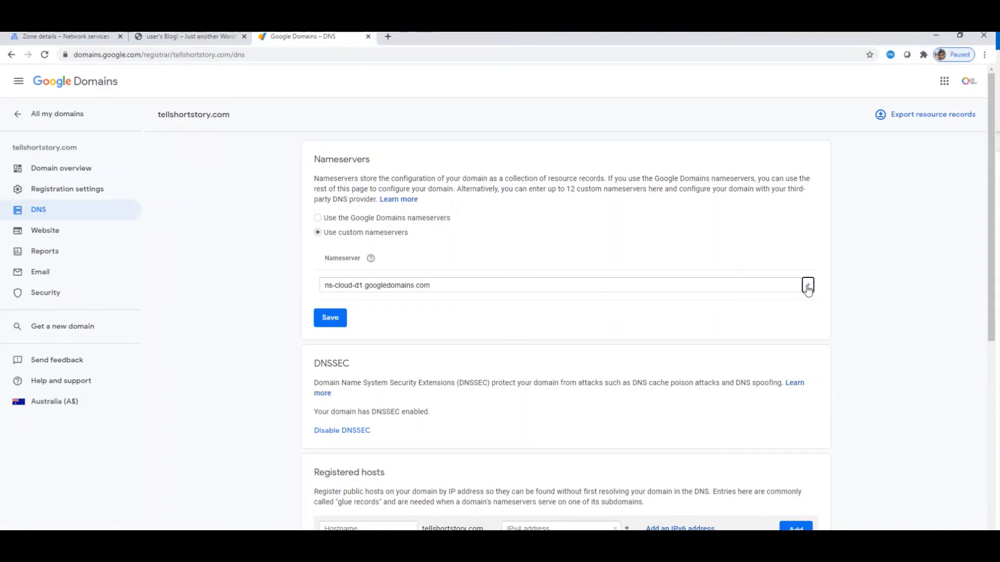
key(ctrl+v)
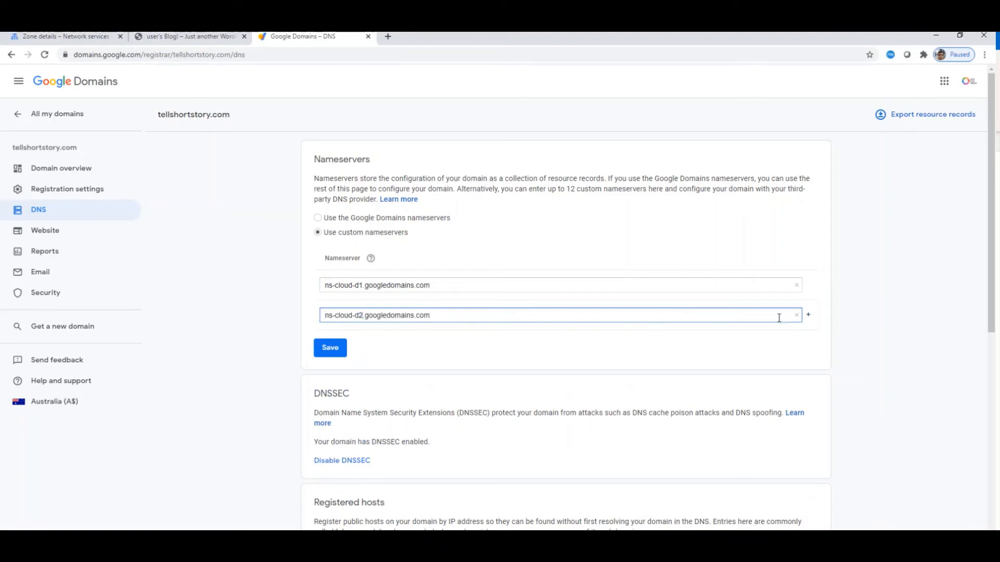
- Add ns-cloud-d3.googledomains.com and ns-cloud-d4.googledomains.com as the third and fourth custom nameservers
click(807, 314)
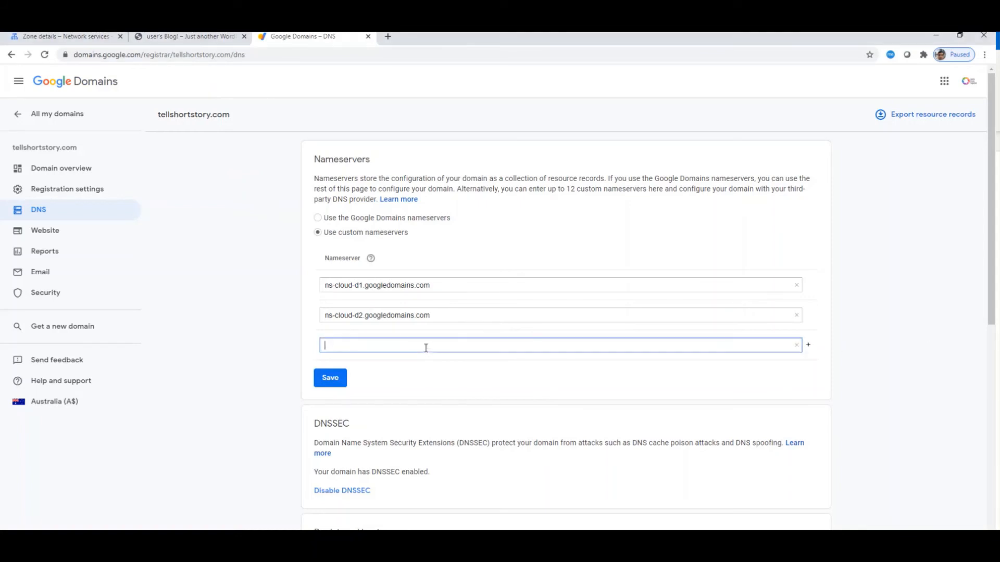
key(ctrl+v)
click(808, 346)
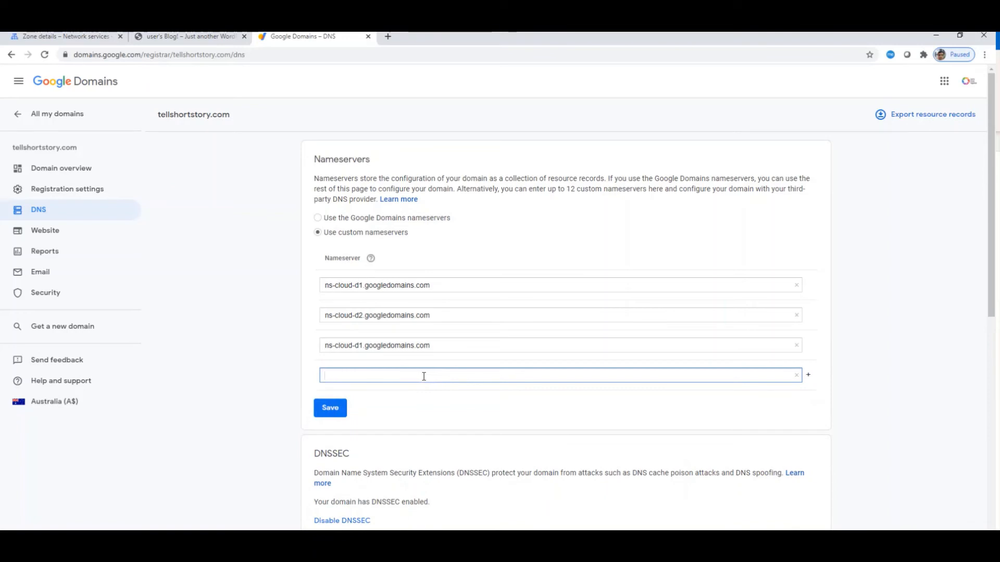
key(ctrl+v)
drag(359, 345, 363, 345)
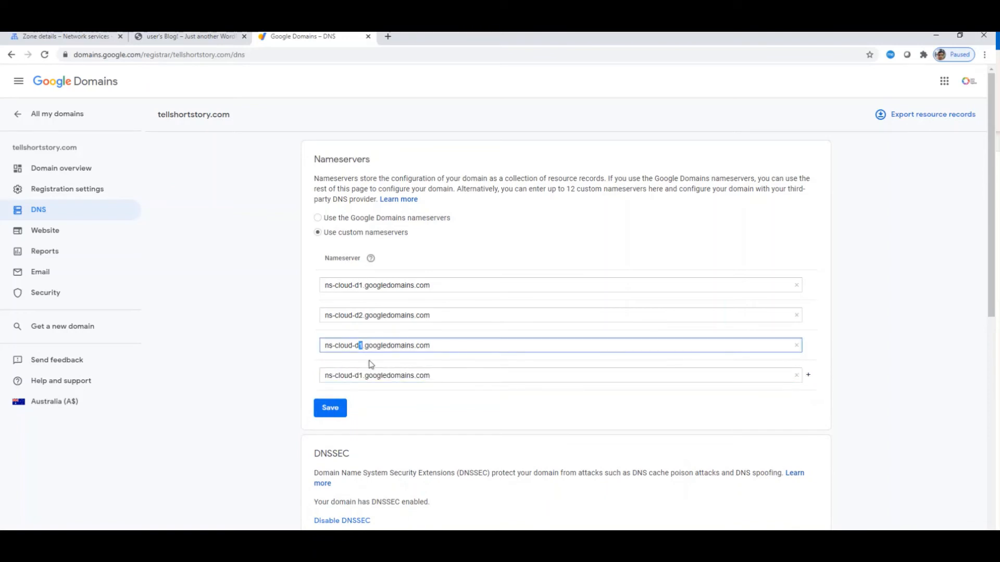
text(3)
click(362, 376)
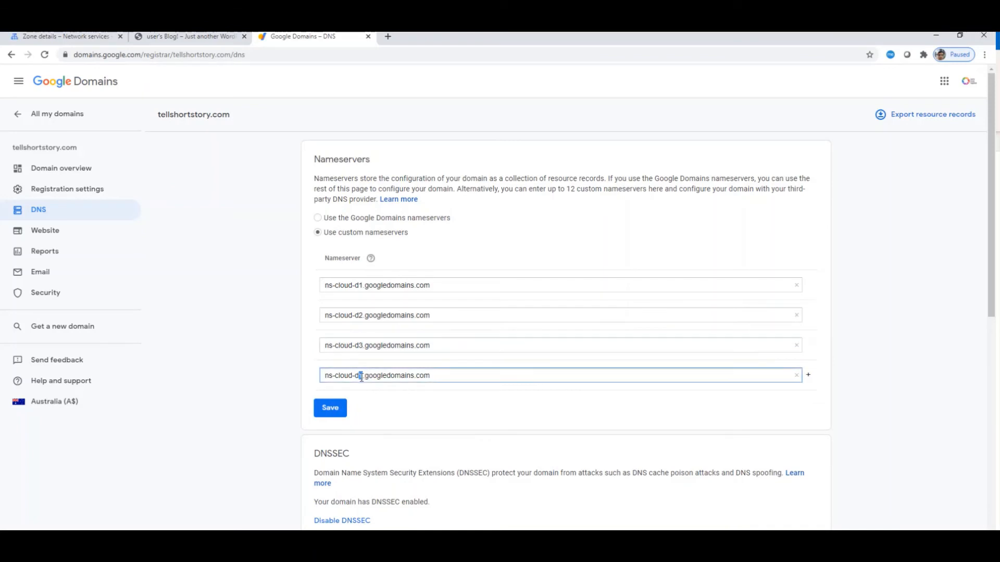
text(4)
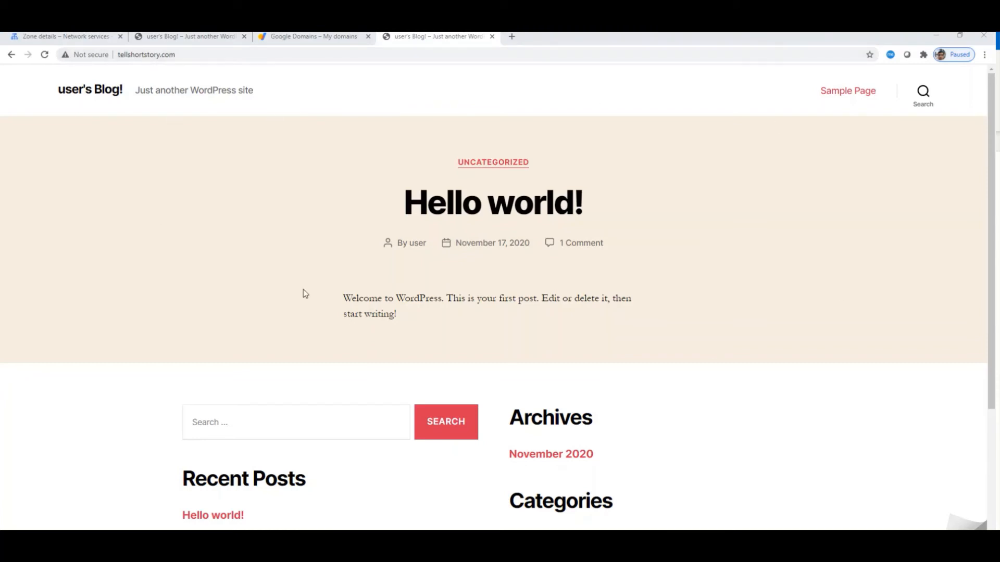
- Check the connection security details of the tellshortstory.com site and copy its web address
click(85, 60)
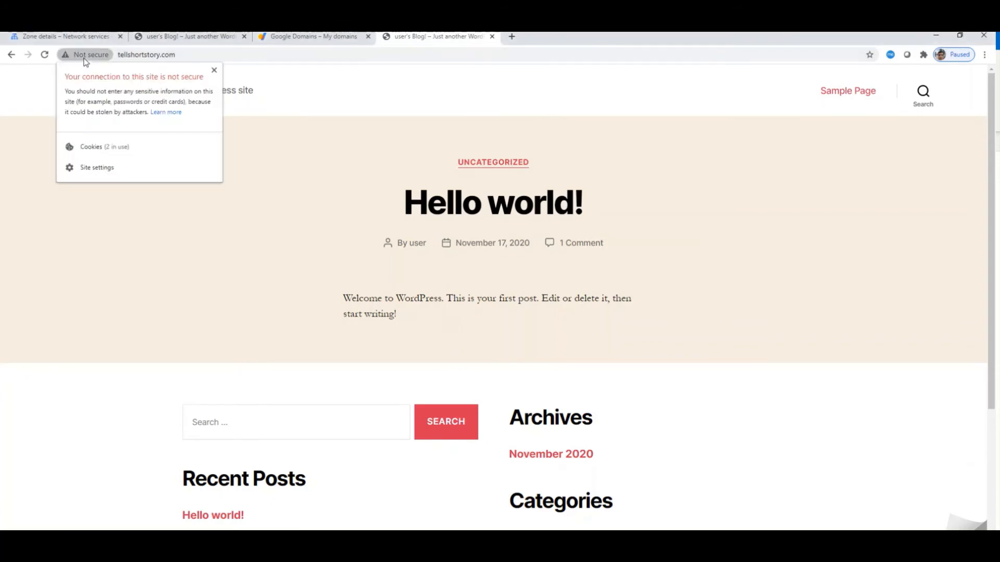
click(104, 56)
click(119, 56)
key(ctrl+c)
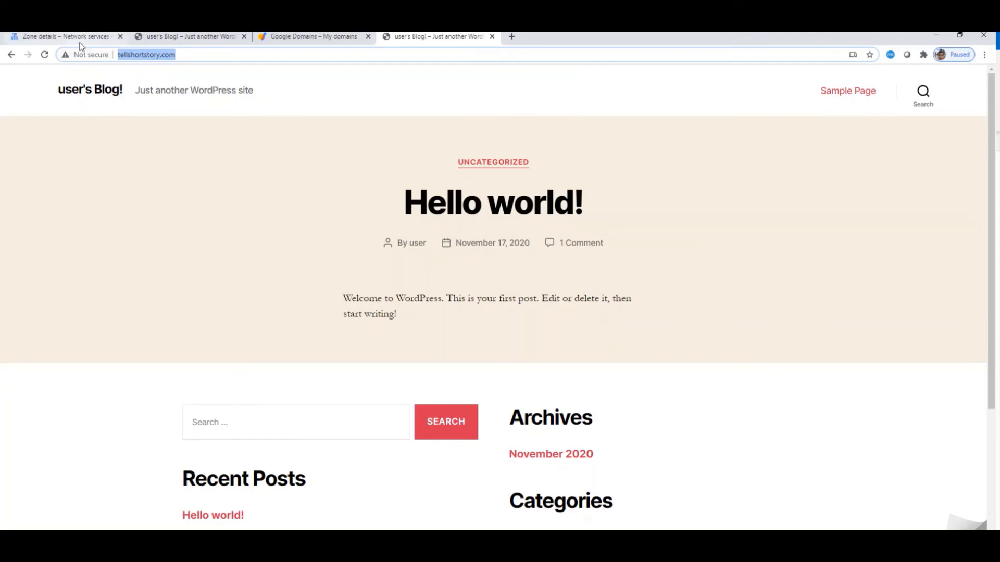
click(159, 72)
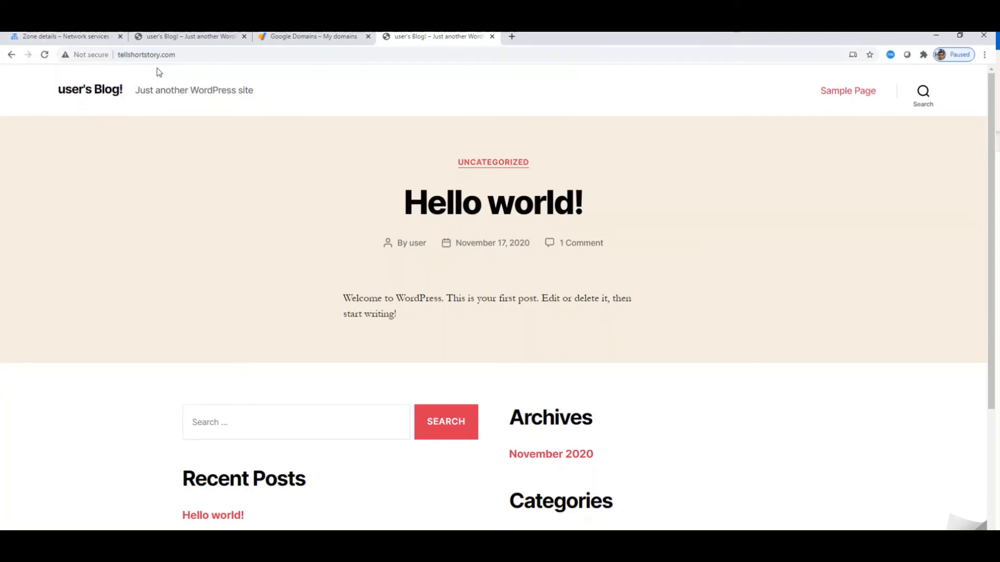
- Open an SSH session to the wordpress-1-vm instance from the Compute Engine VM instances in Google Cloud
click(73, 36)
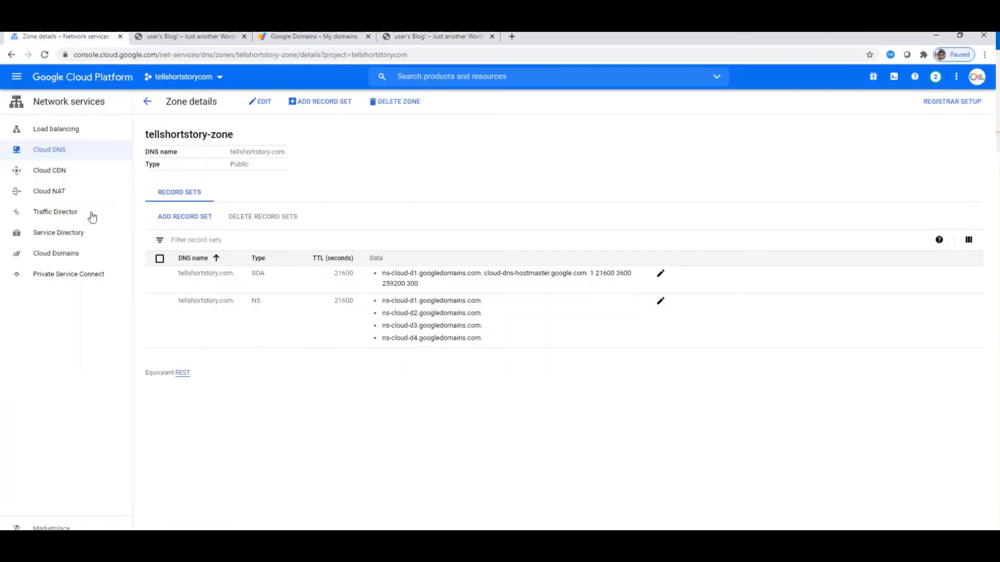
click(17, 84)
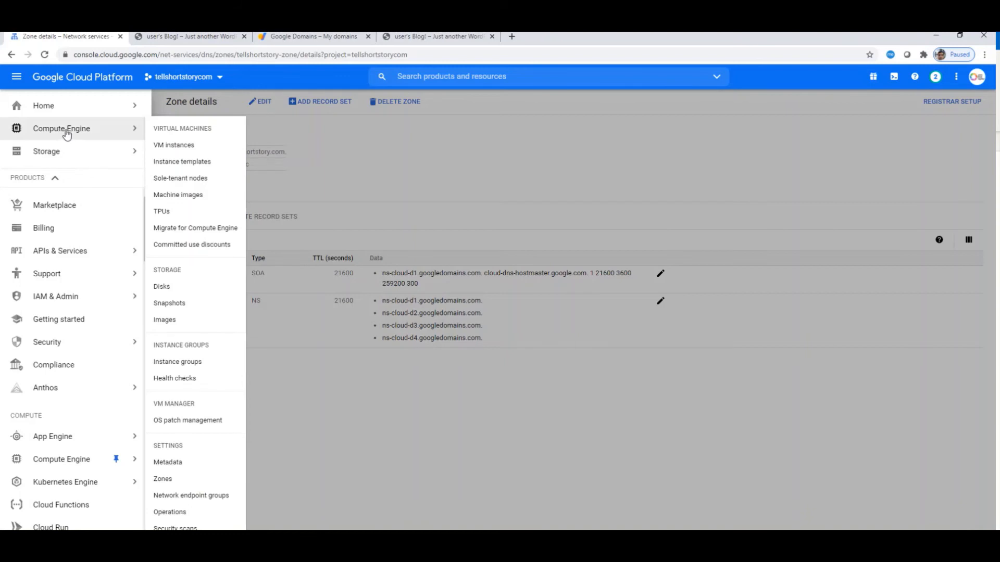
click(175, 146)
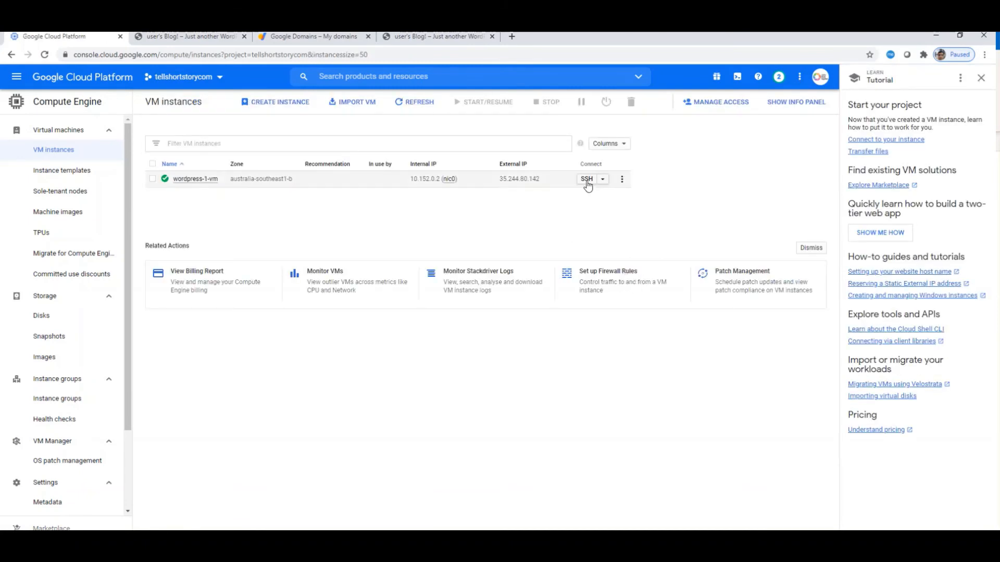
click(586, 180)
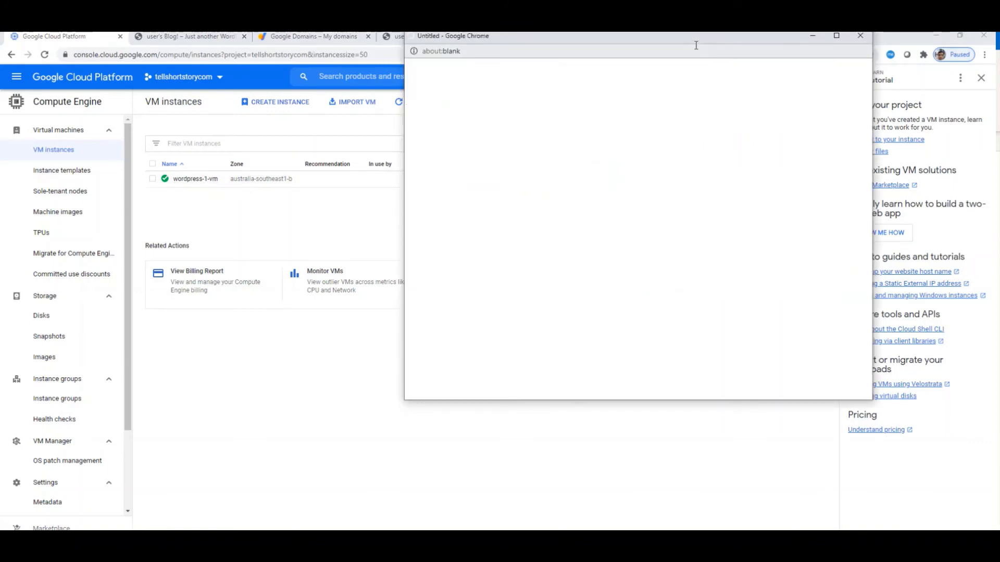
drag(694, 45, 475, 77)
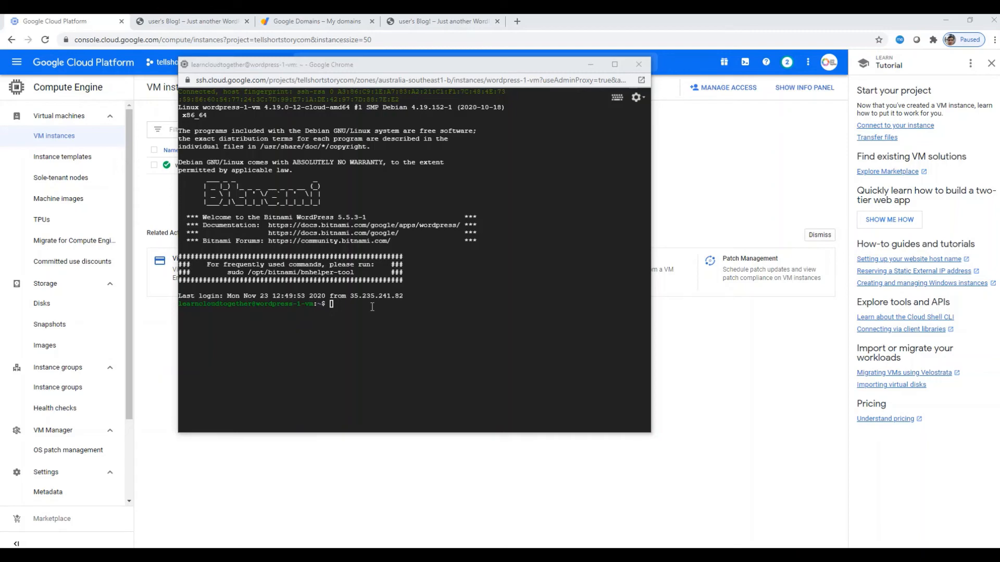
- Start the Bitnami HTTPS configuration tool in the SSH session with sudo /opt/bitnami/bncert-tool
click(372, 307)
text(sudo /opt/bitnami/bncert-tool)
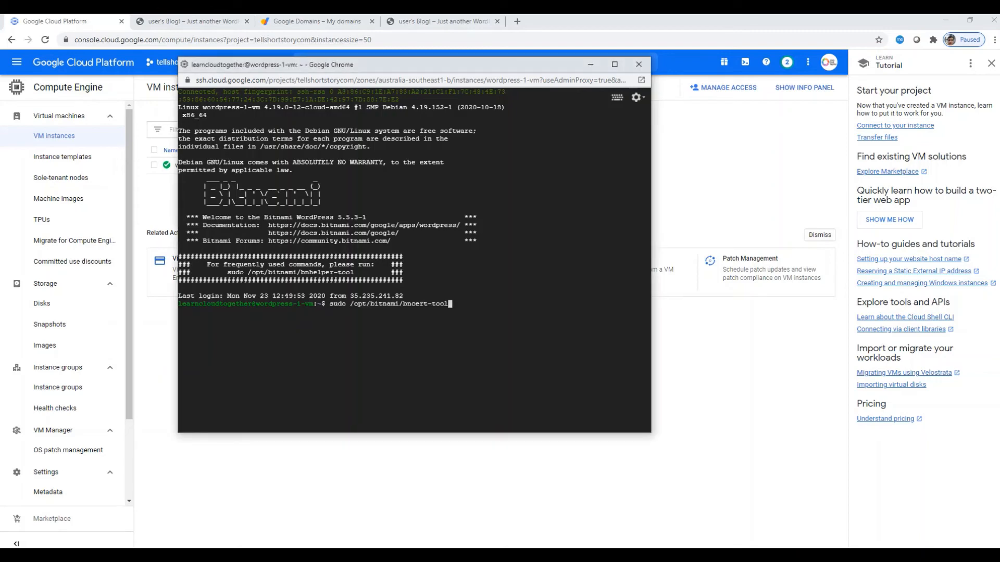
key(Return)
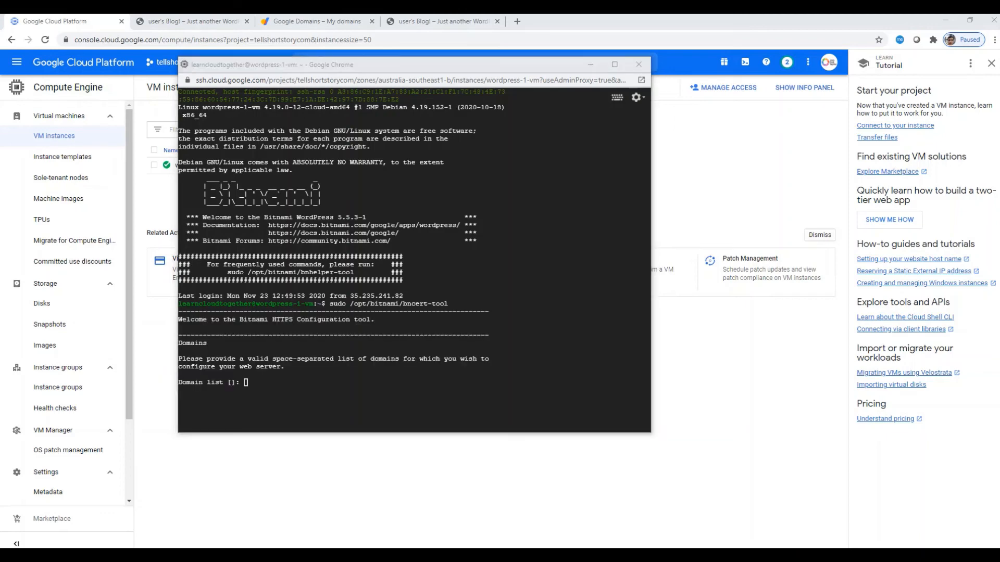
click(315, 382)
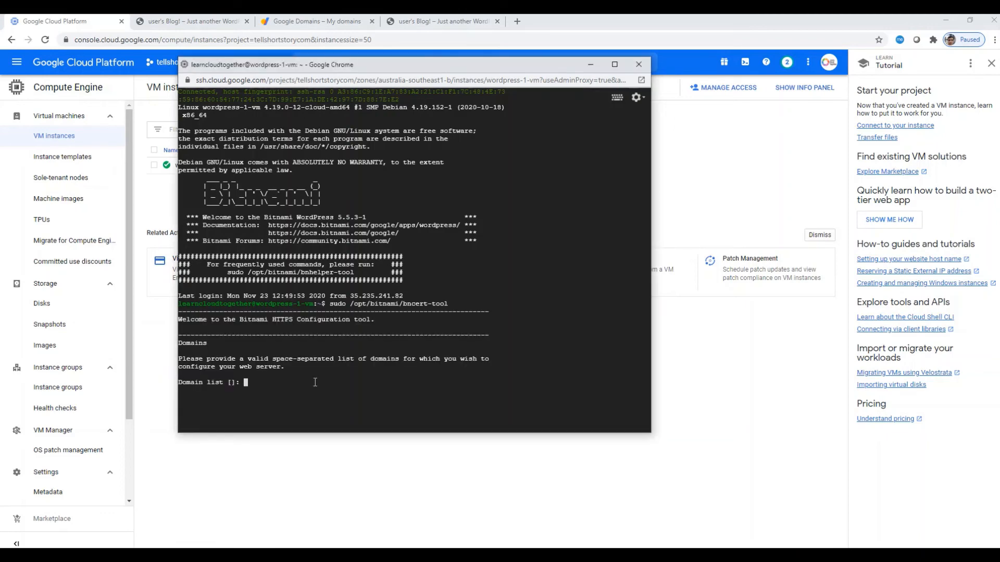
key(ctrl+v)
key(Return)
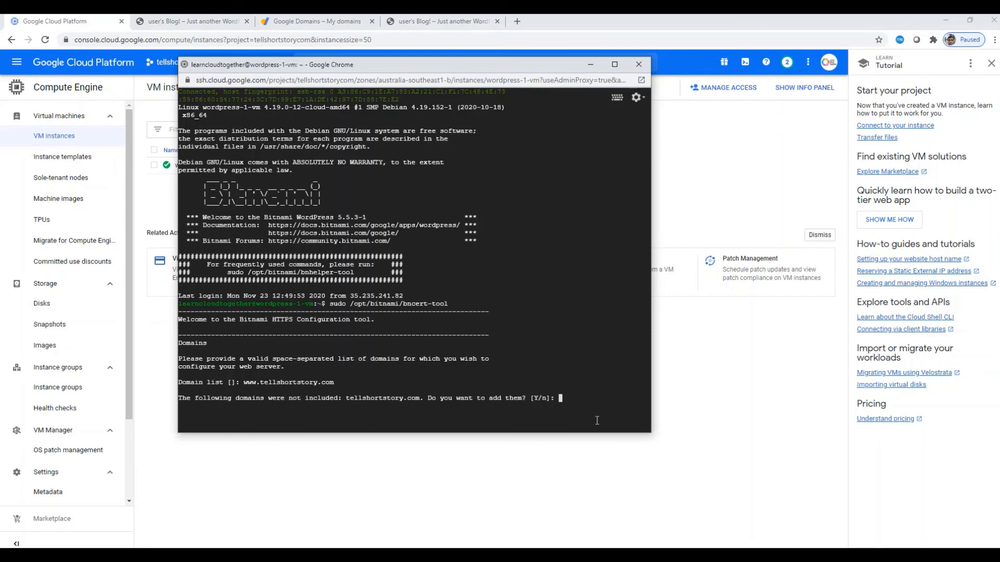
key(Return)
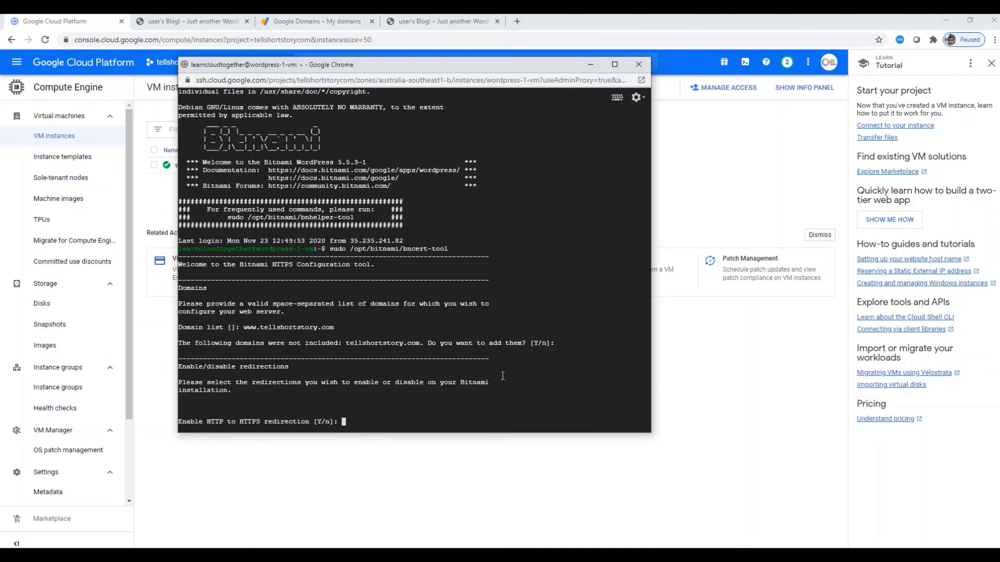
- Enable HTTP to HTTPS redirection, decline both the non-www to www and www to non-www redirections, and agree to the changes
key(Return)
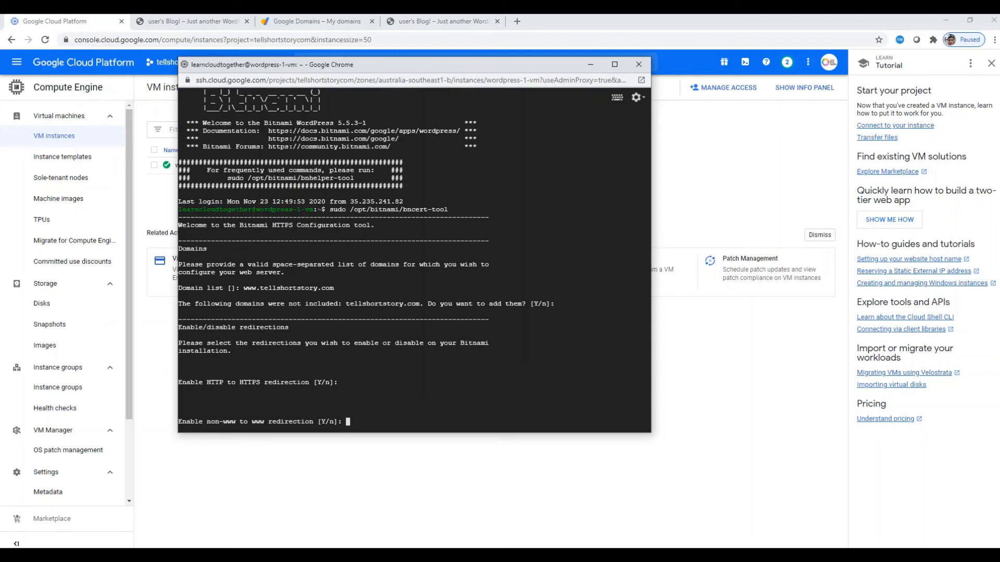
text(n)
key(Return)
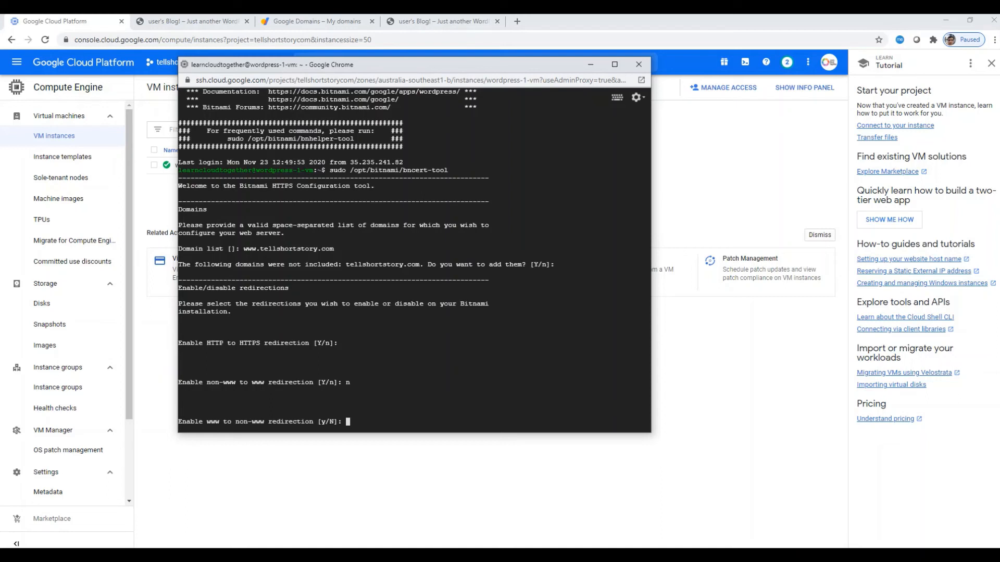
text(n)
key(Return)
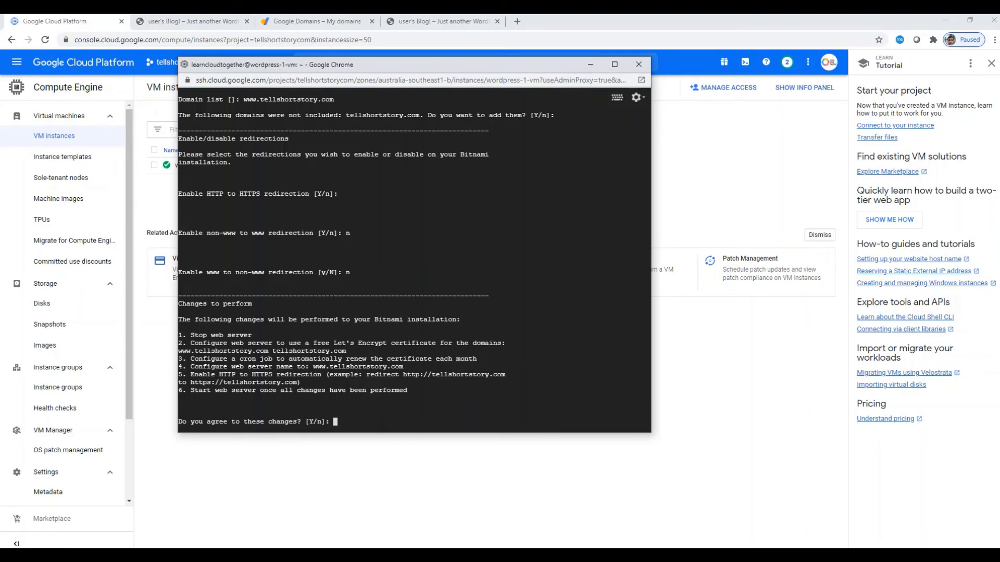
key(Return)
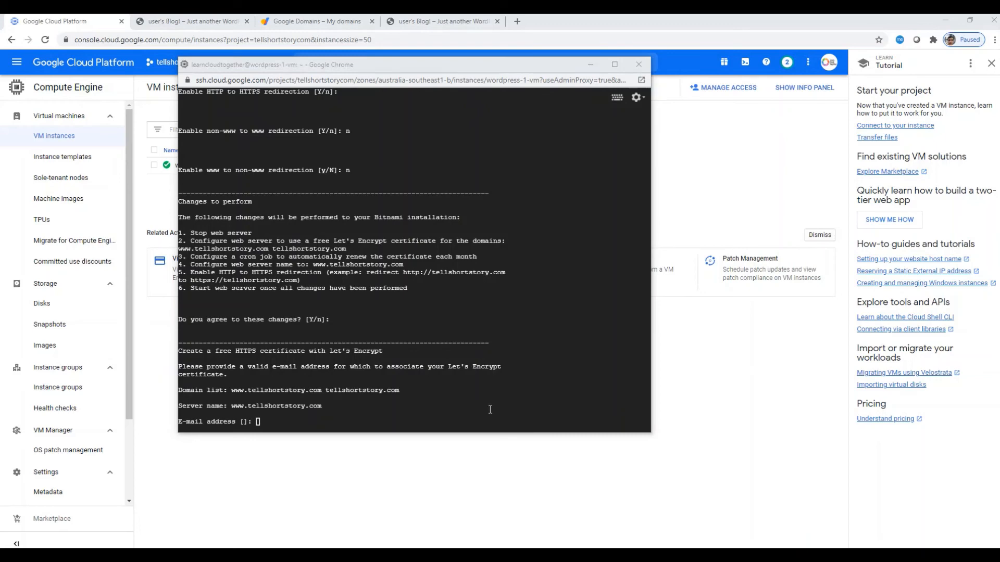
- Enter the contact e-mail for the Let's Encrypt certificate, accept the Subscriber Agreement, and complete the HTTPS configuration
click(559, 403)
key(ctrl+v)
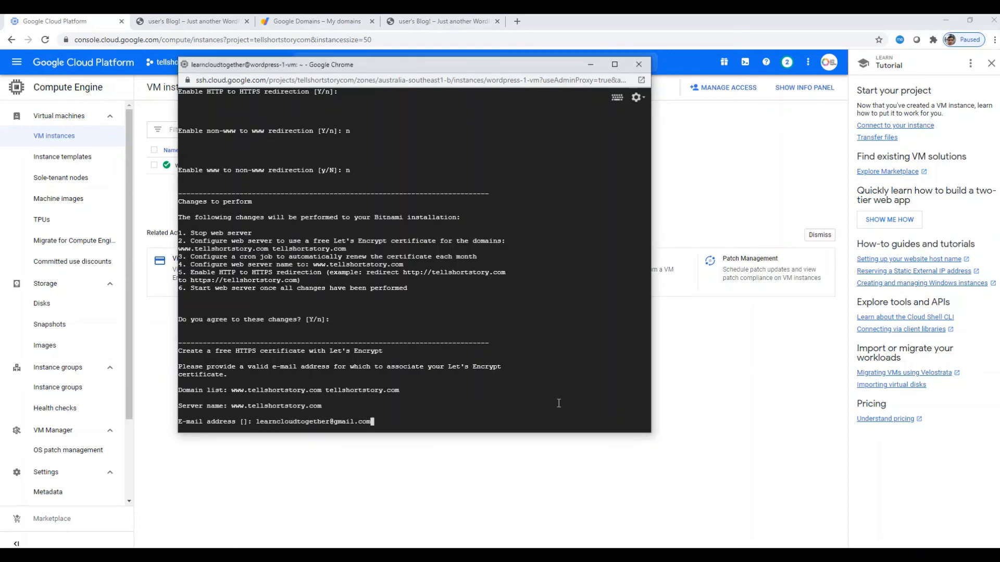
key(Return)
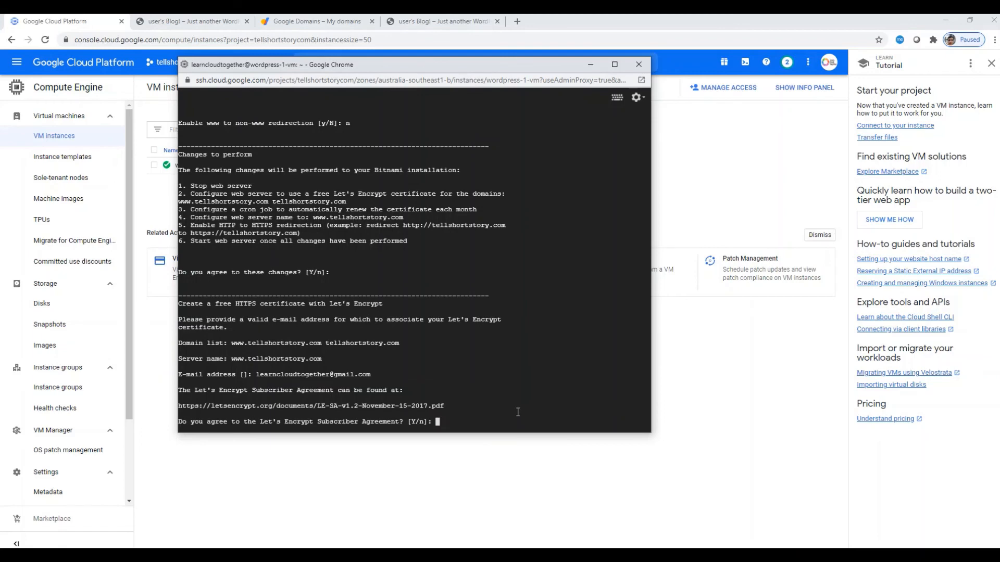
key(Return)
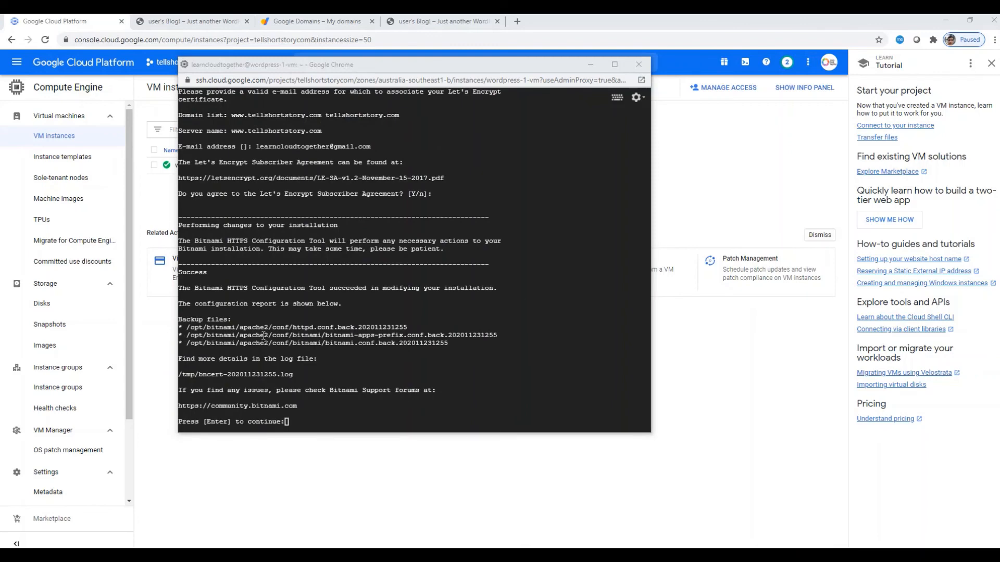
click(467, 398)
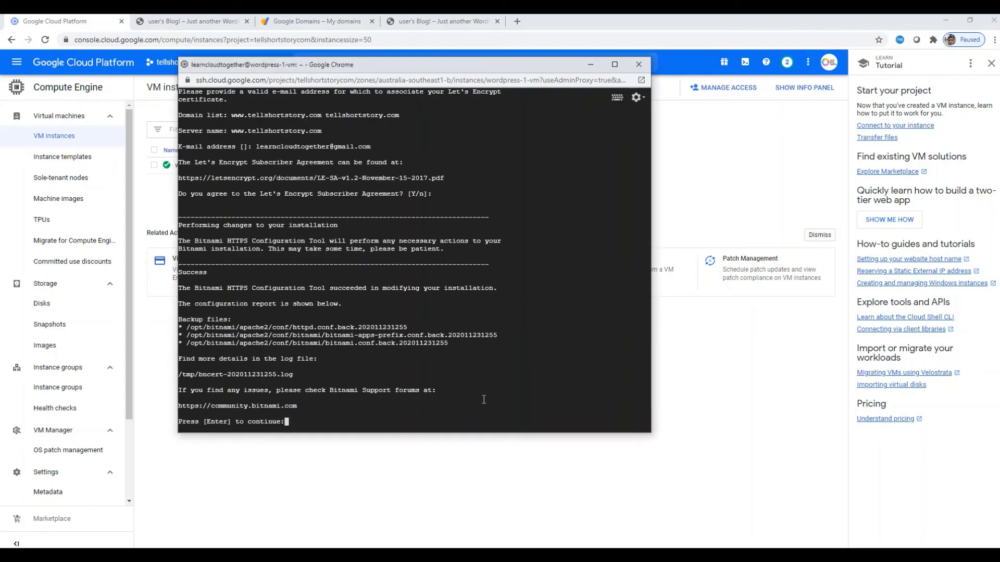
key(Return)
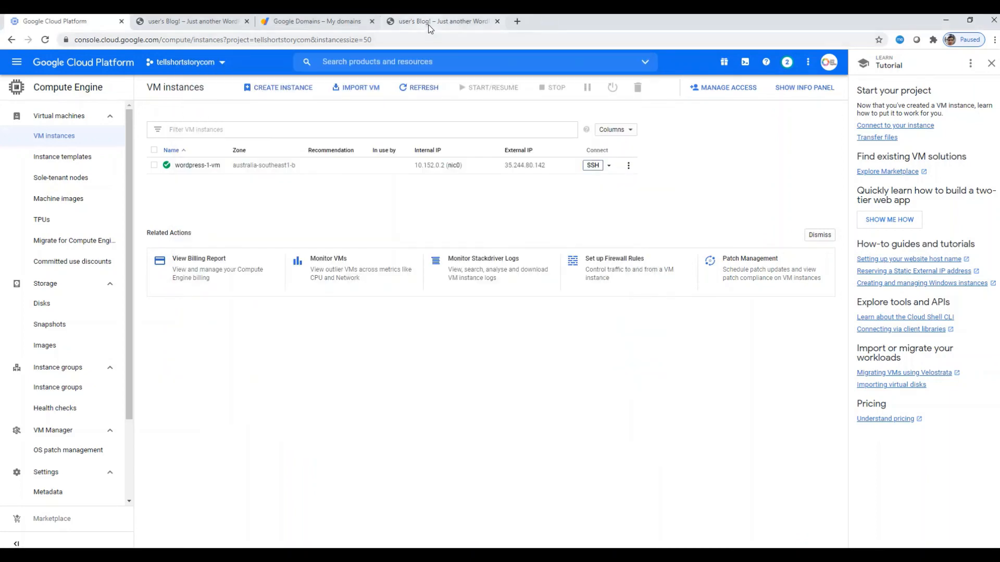
- Reload tellshortstory.com in its browser tab to check that the site is served securely
click(430, 24)
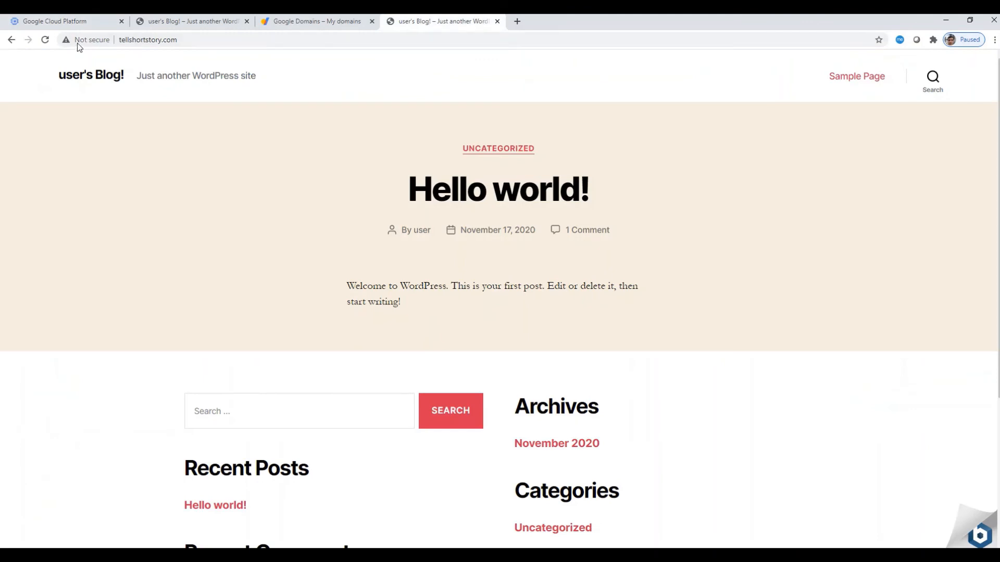
click(208, 40)
key(Return)
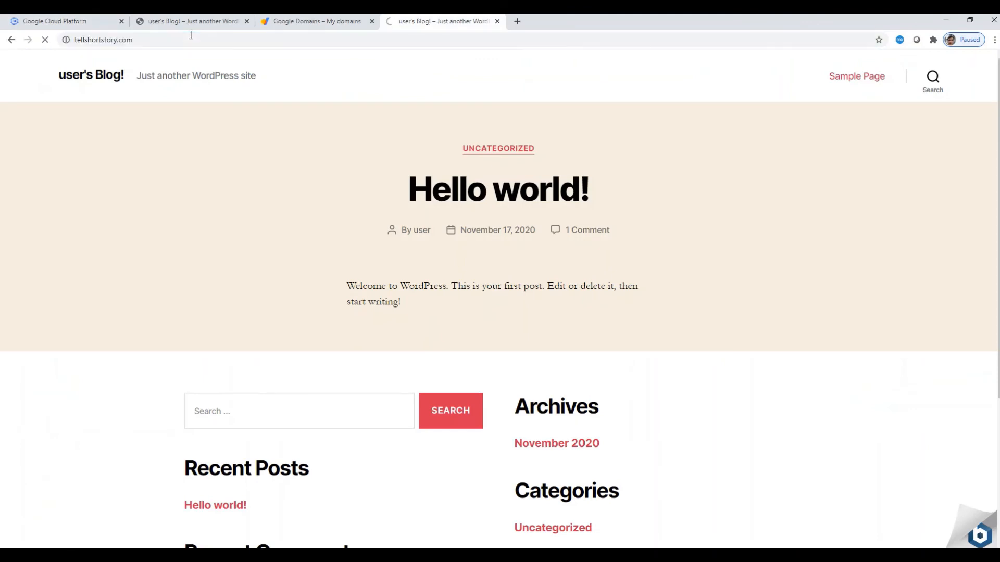